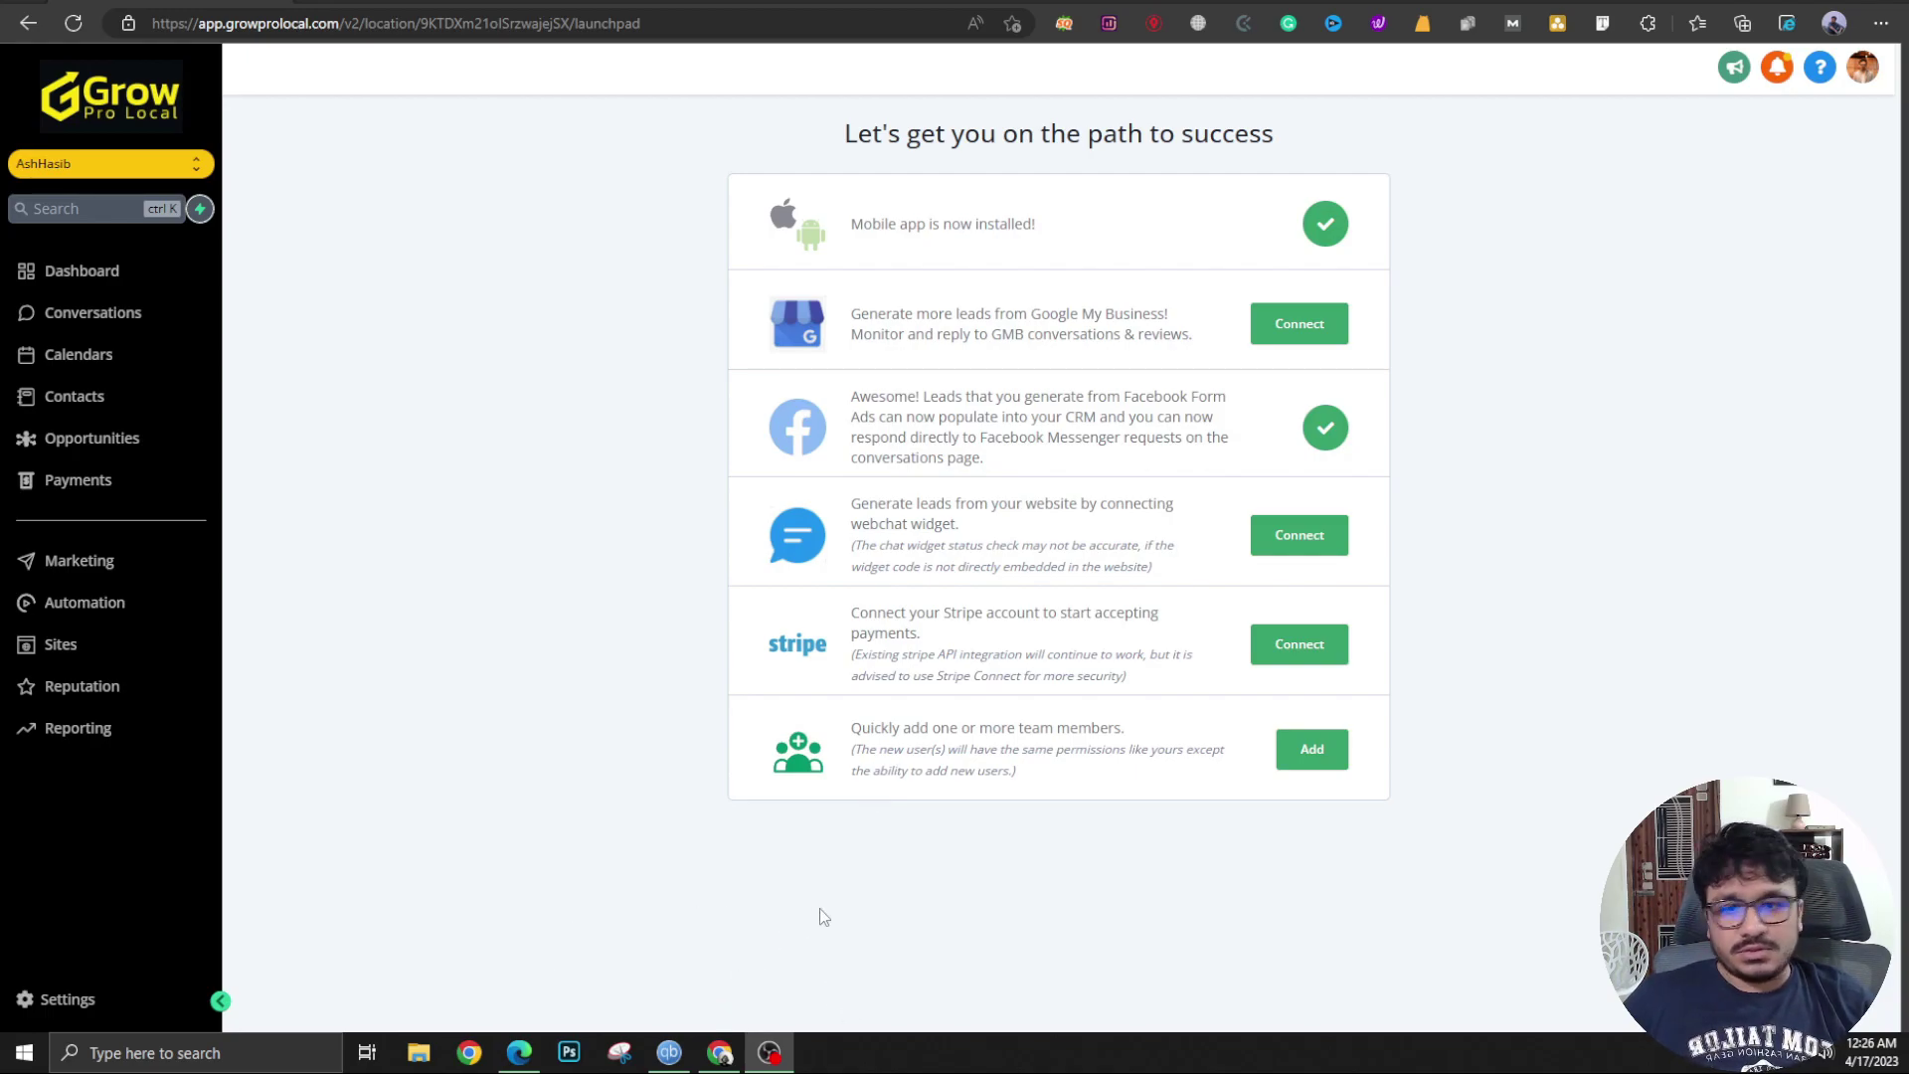
- Open the *NEW* Elite Coaching Application Funnel from the ClickFunnels funnels list
{"action": "left_click", "coordinate": [718, 1051]}
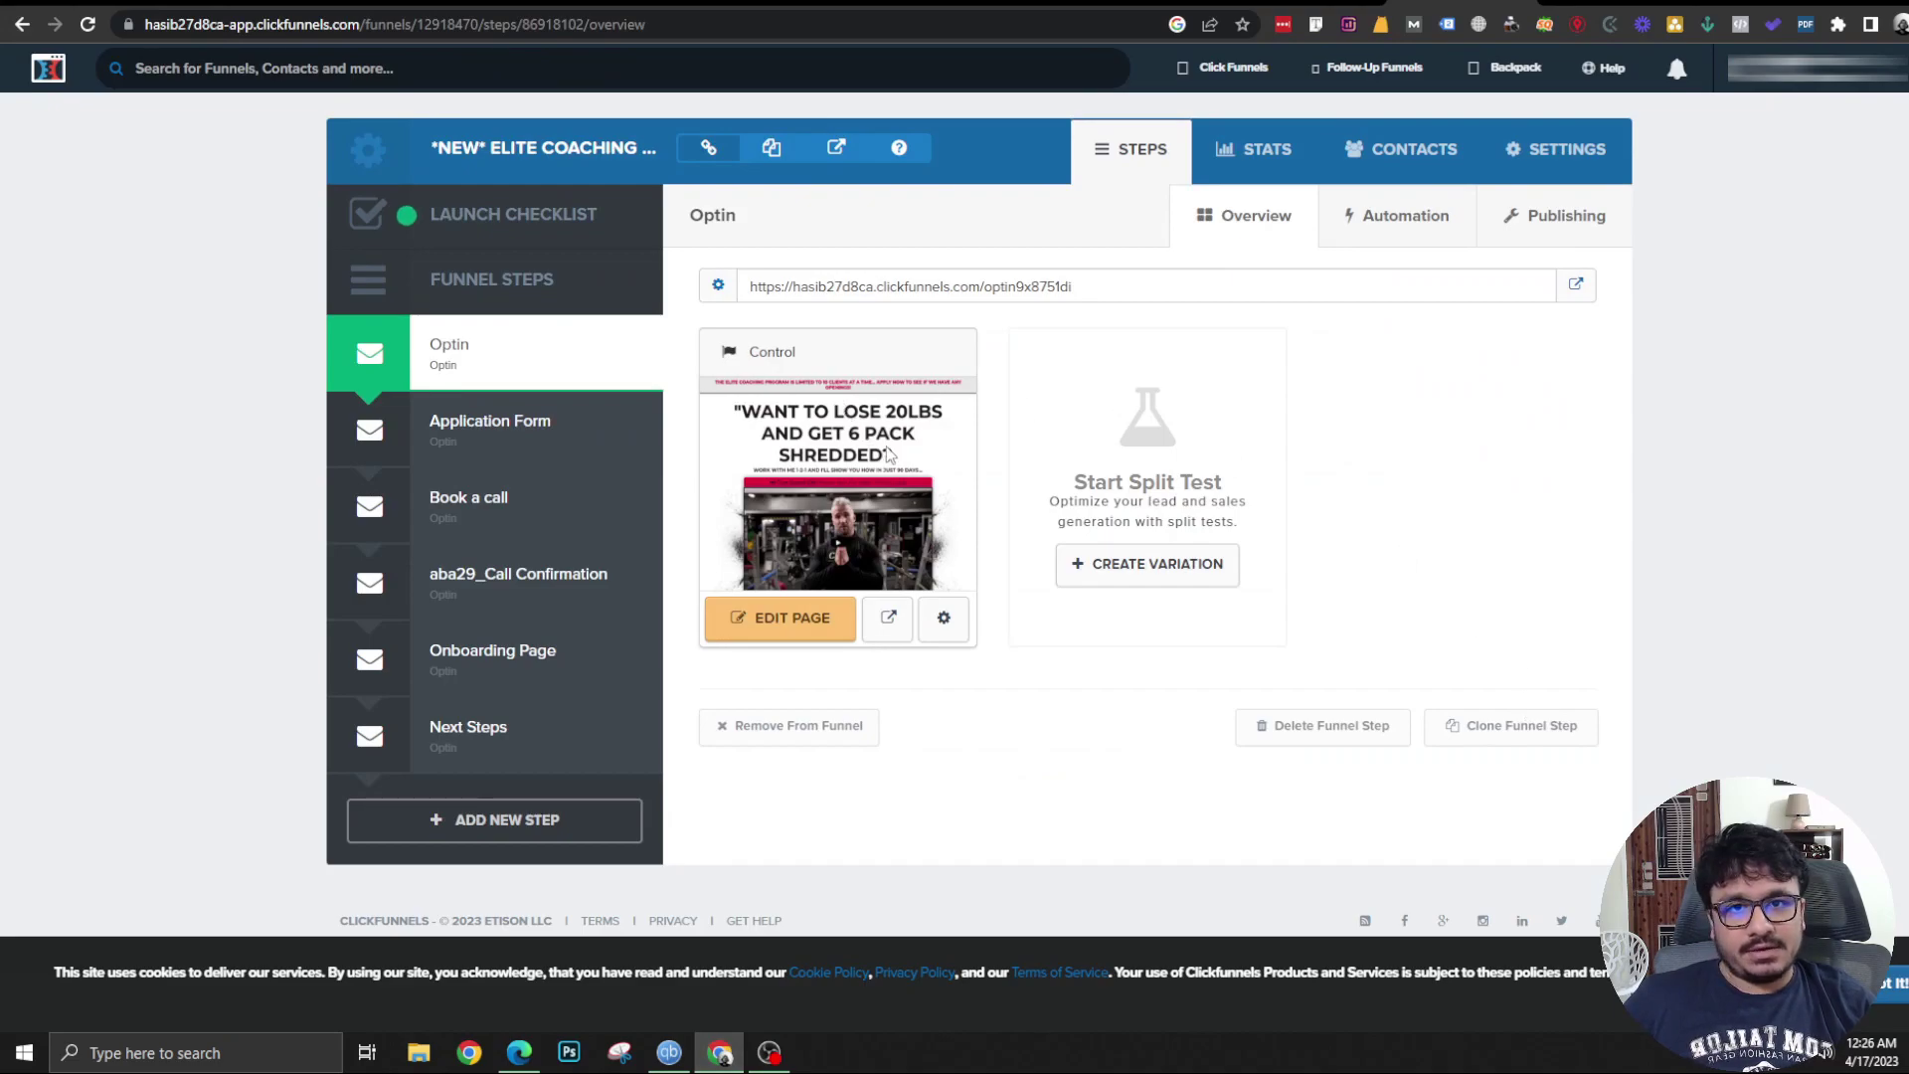
{"action": "left_click", "coordinate": [1238, 70]}
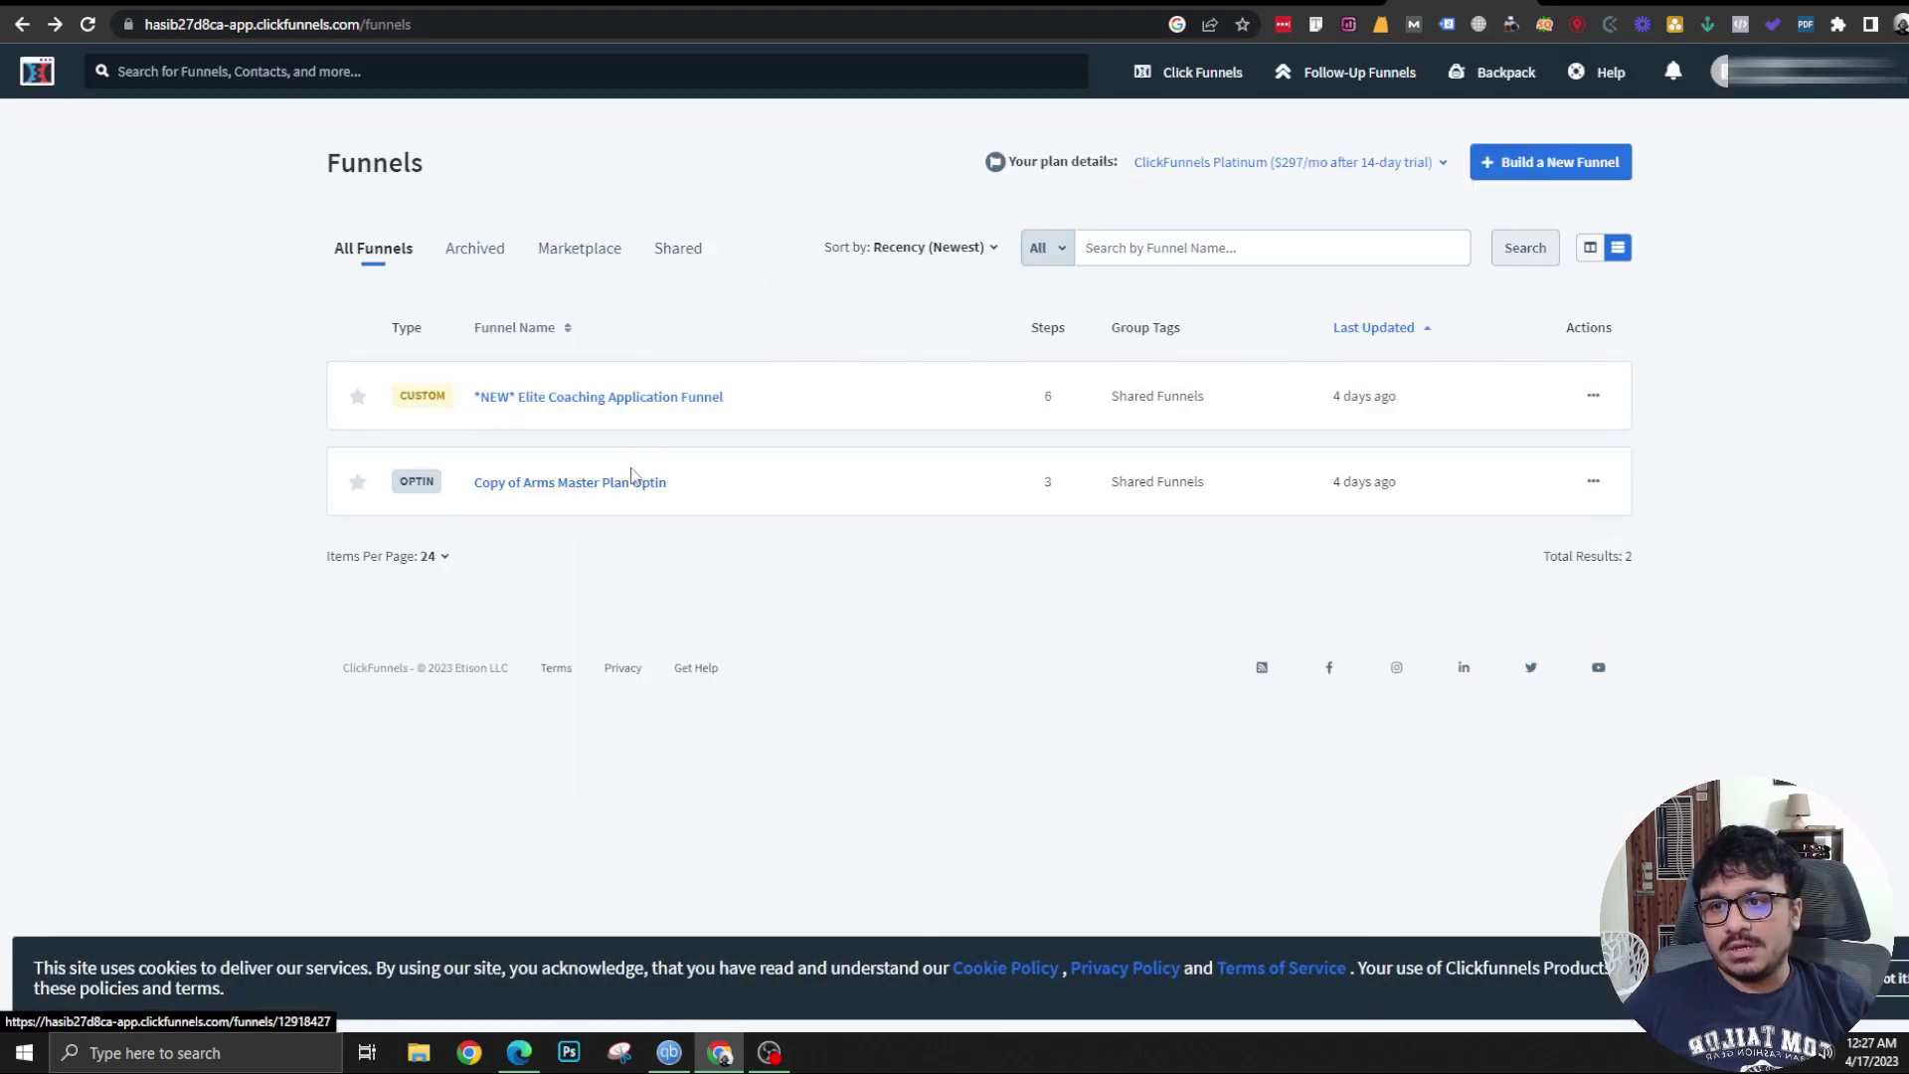
{"action": "left_click", "coordinate": [586, 399]}
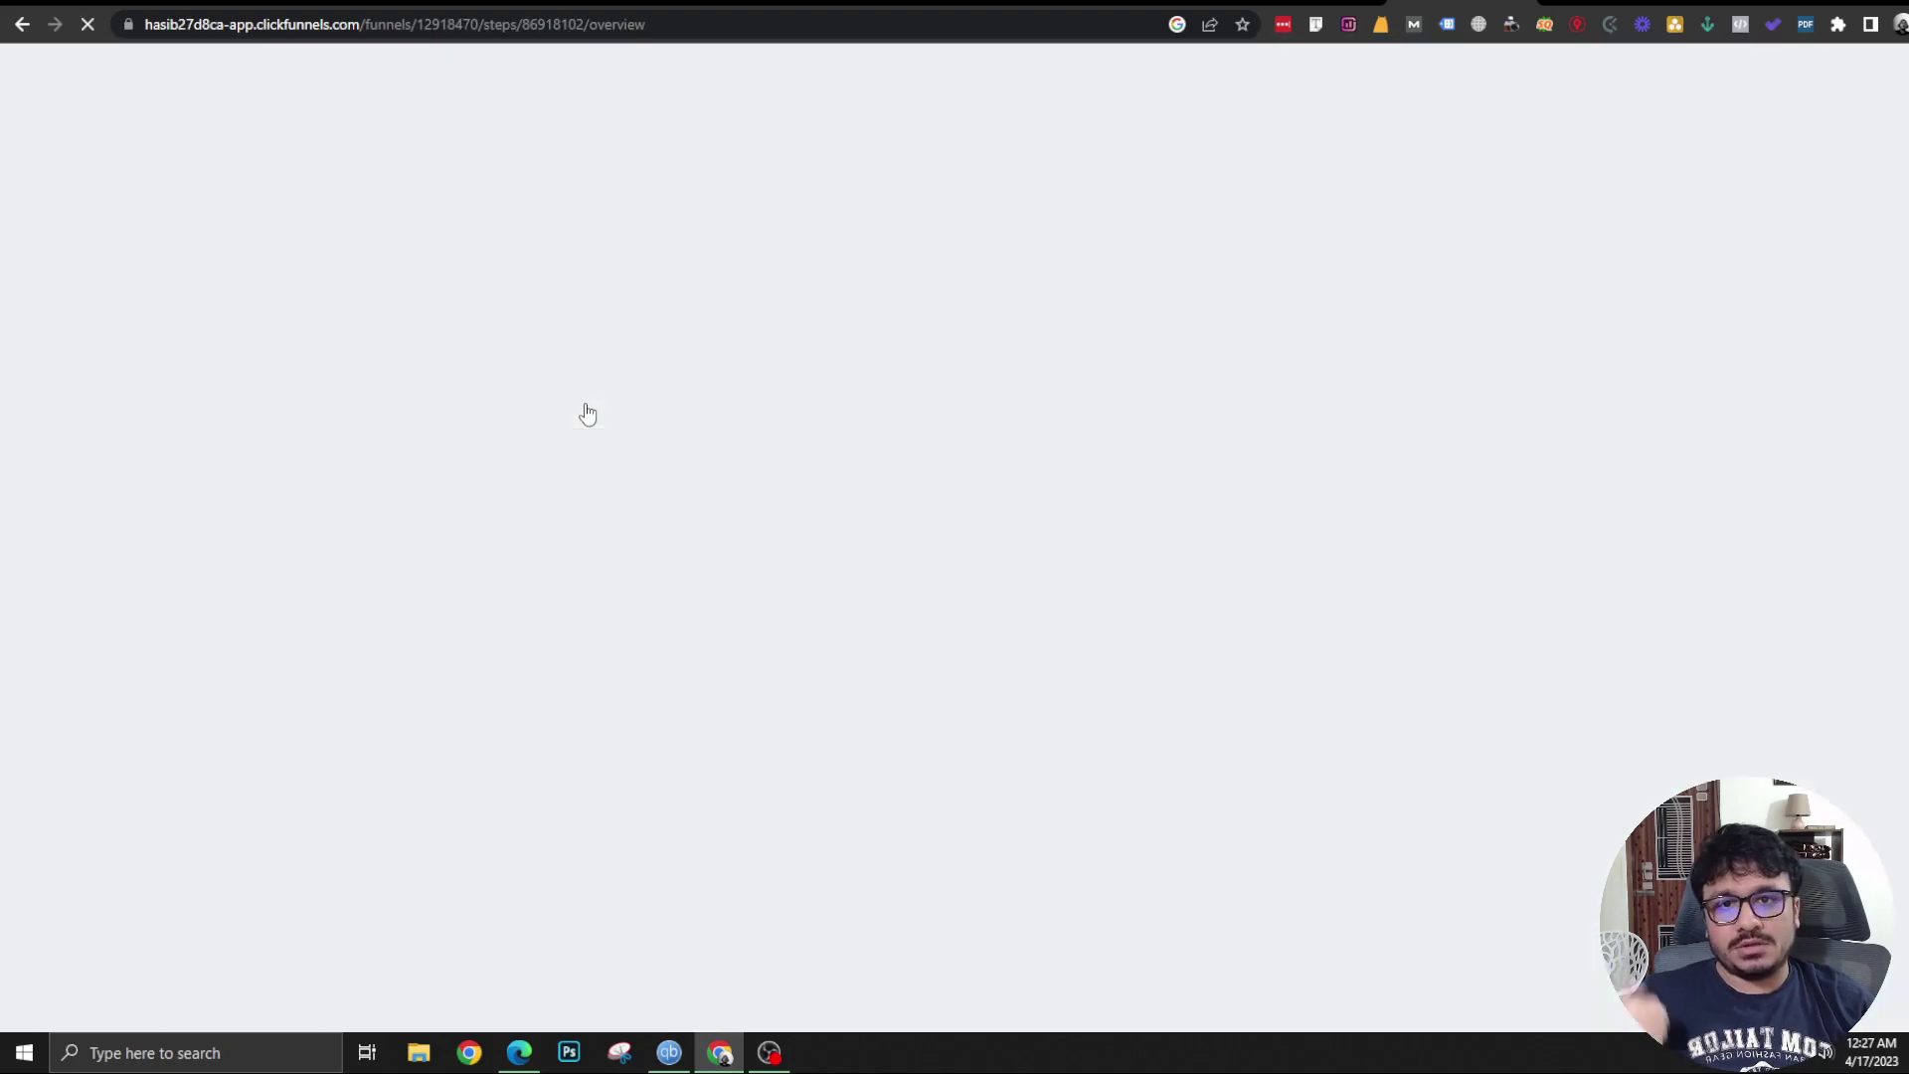
{"action": "key", "text": "alt+Tab"}
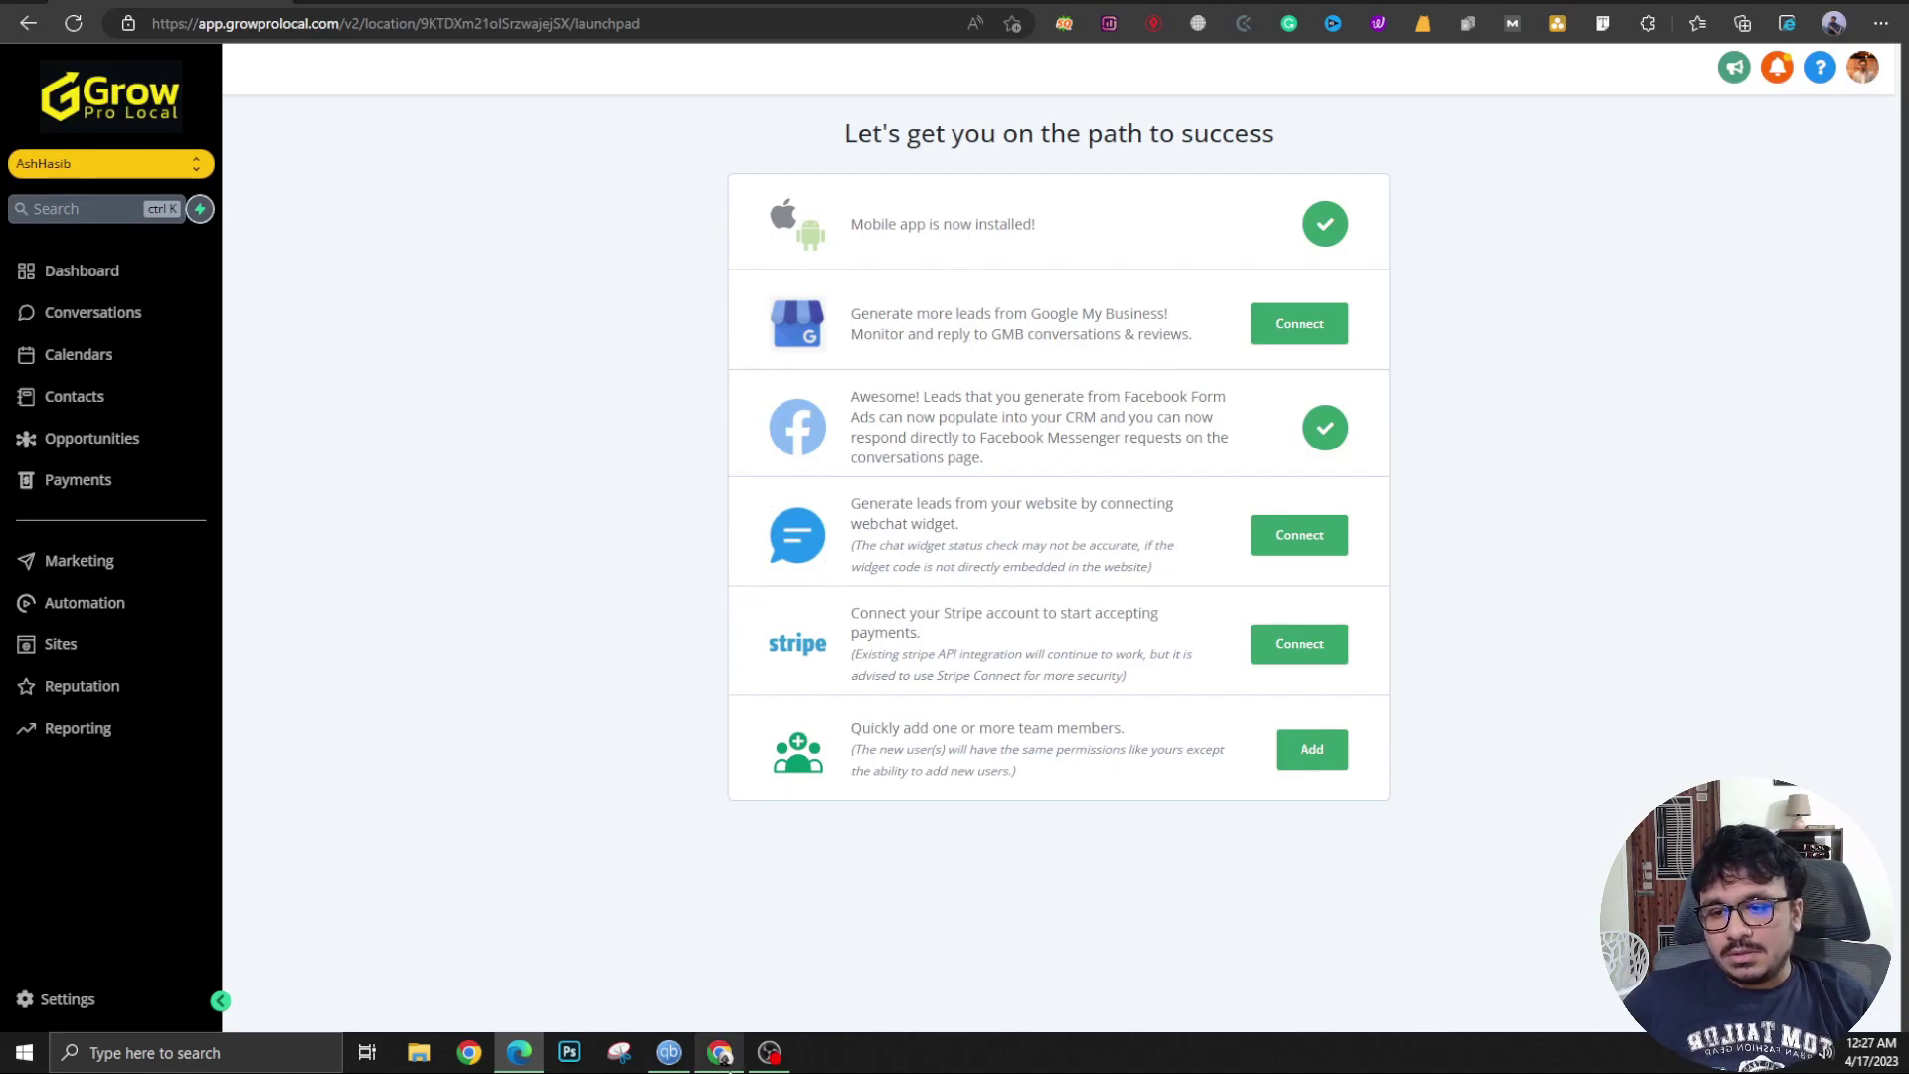
- Open the Grow Pro Local Sites funnels list and start the Create New Funnel form
{"action": "mouse_move", "coordinate": [719, 1053]}
{"action": "left_click", "coordinate": [716, 963]}
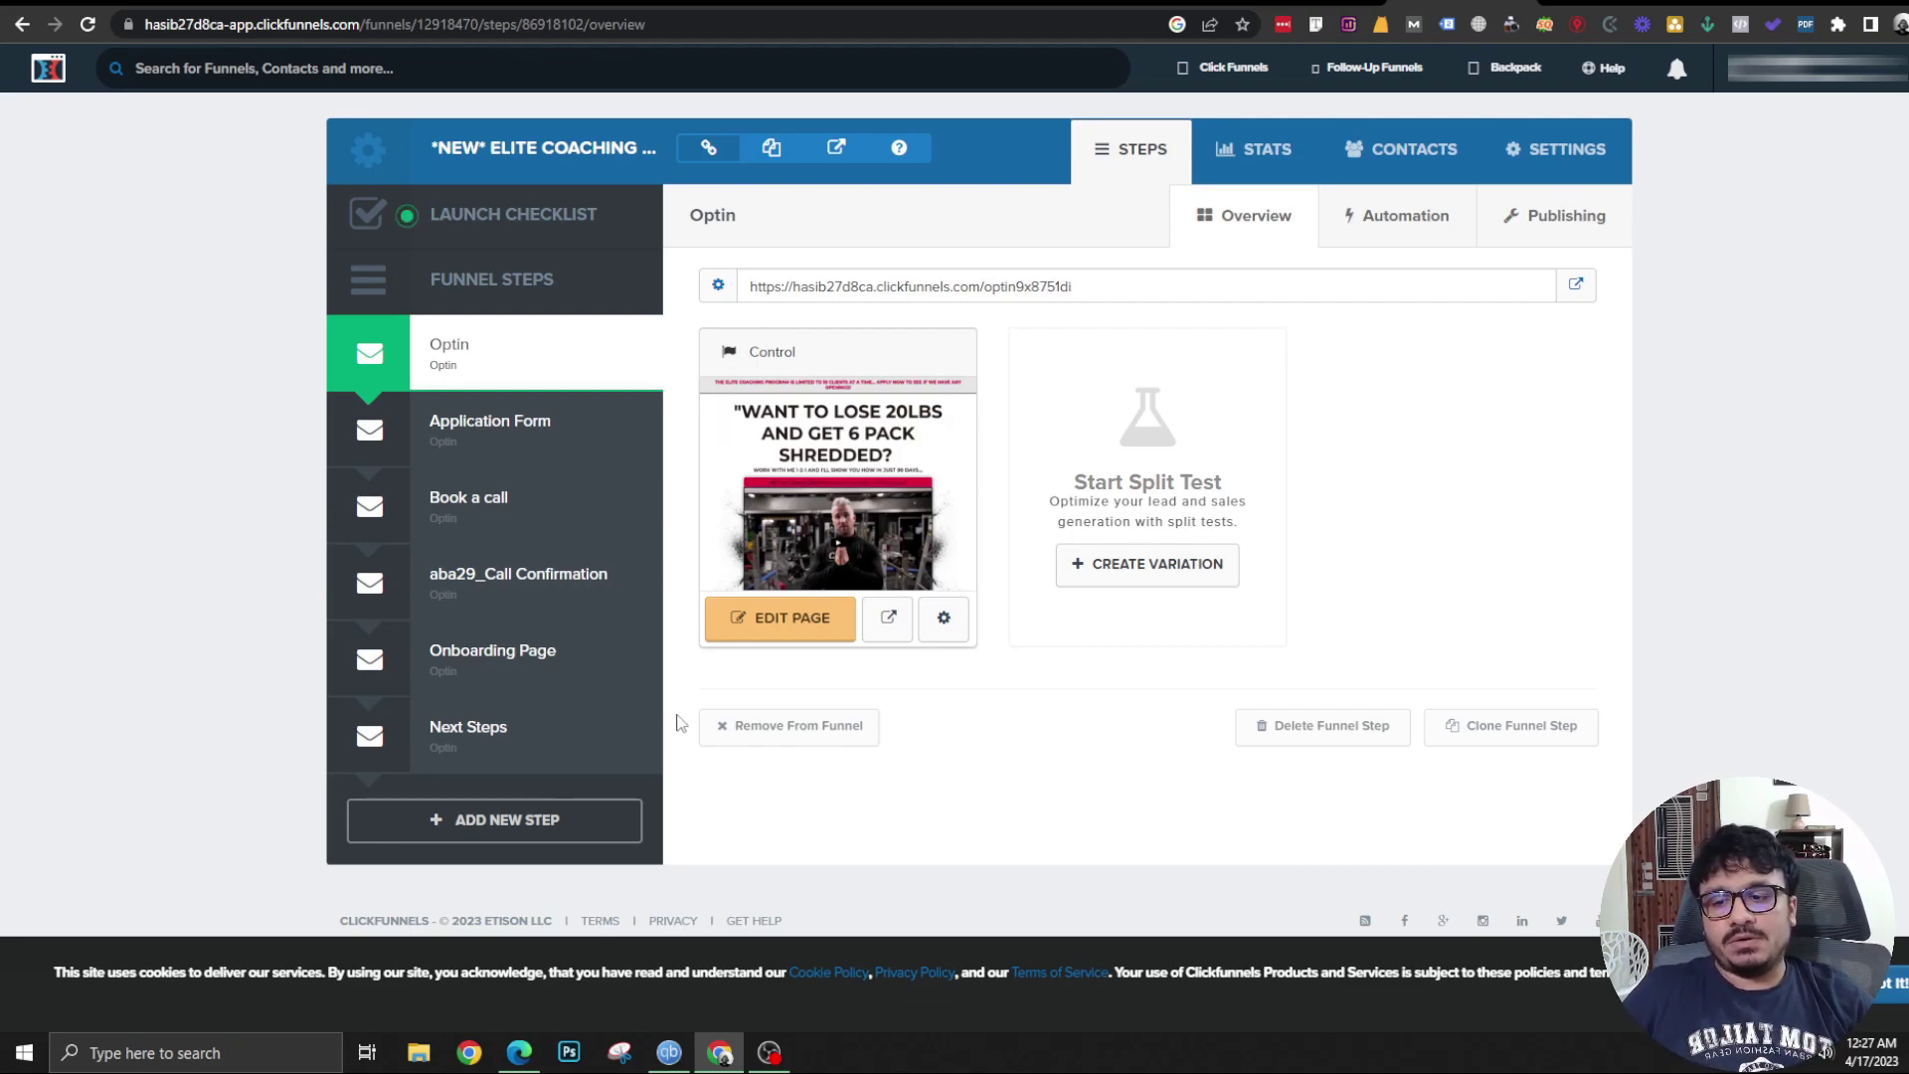
{"action": "left_click", "coordinate": [519, 1052]}
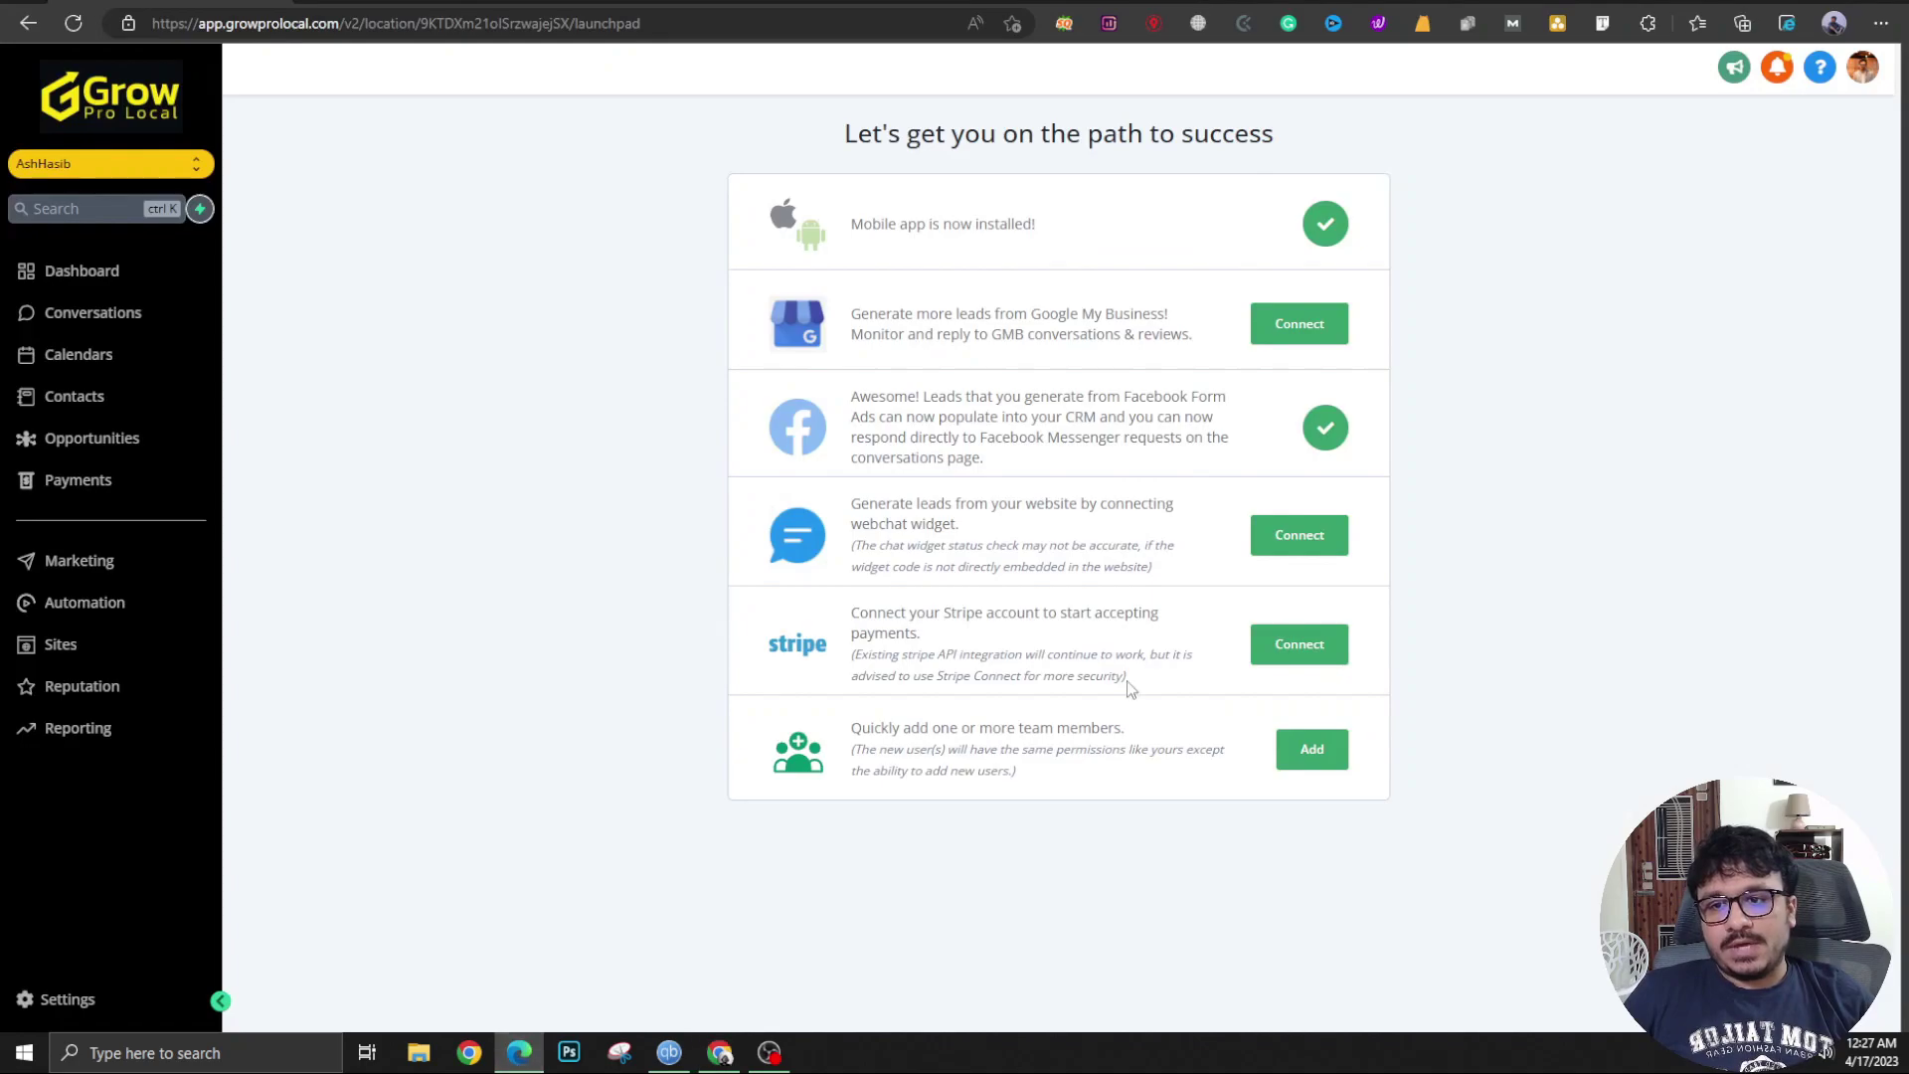
{"action": "left_click", "coordinate": [202, 639]}
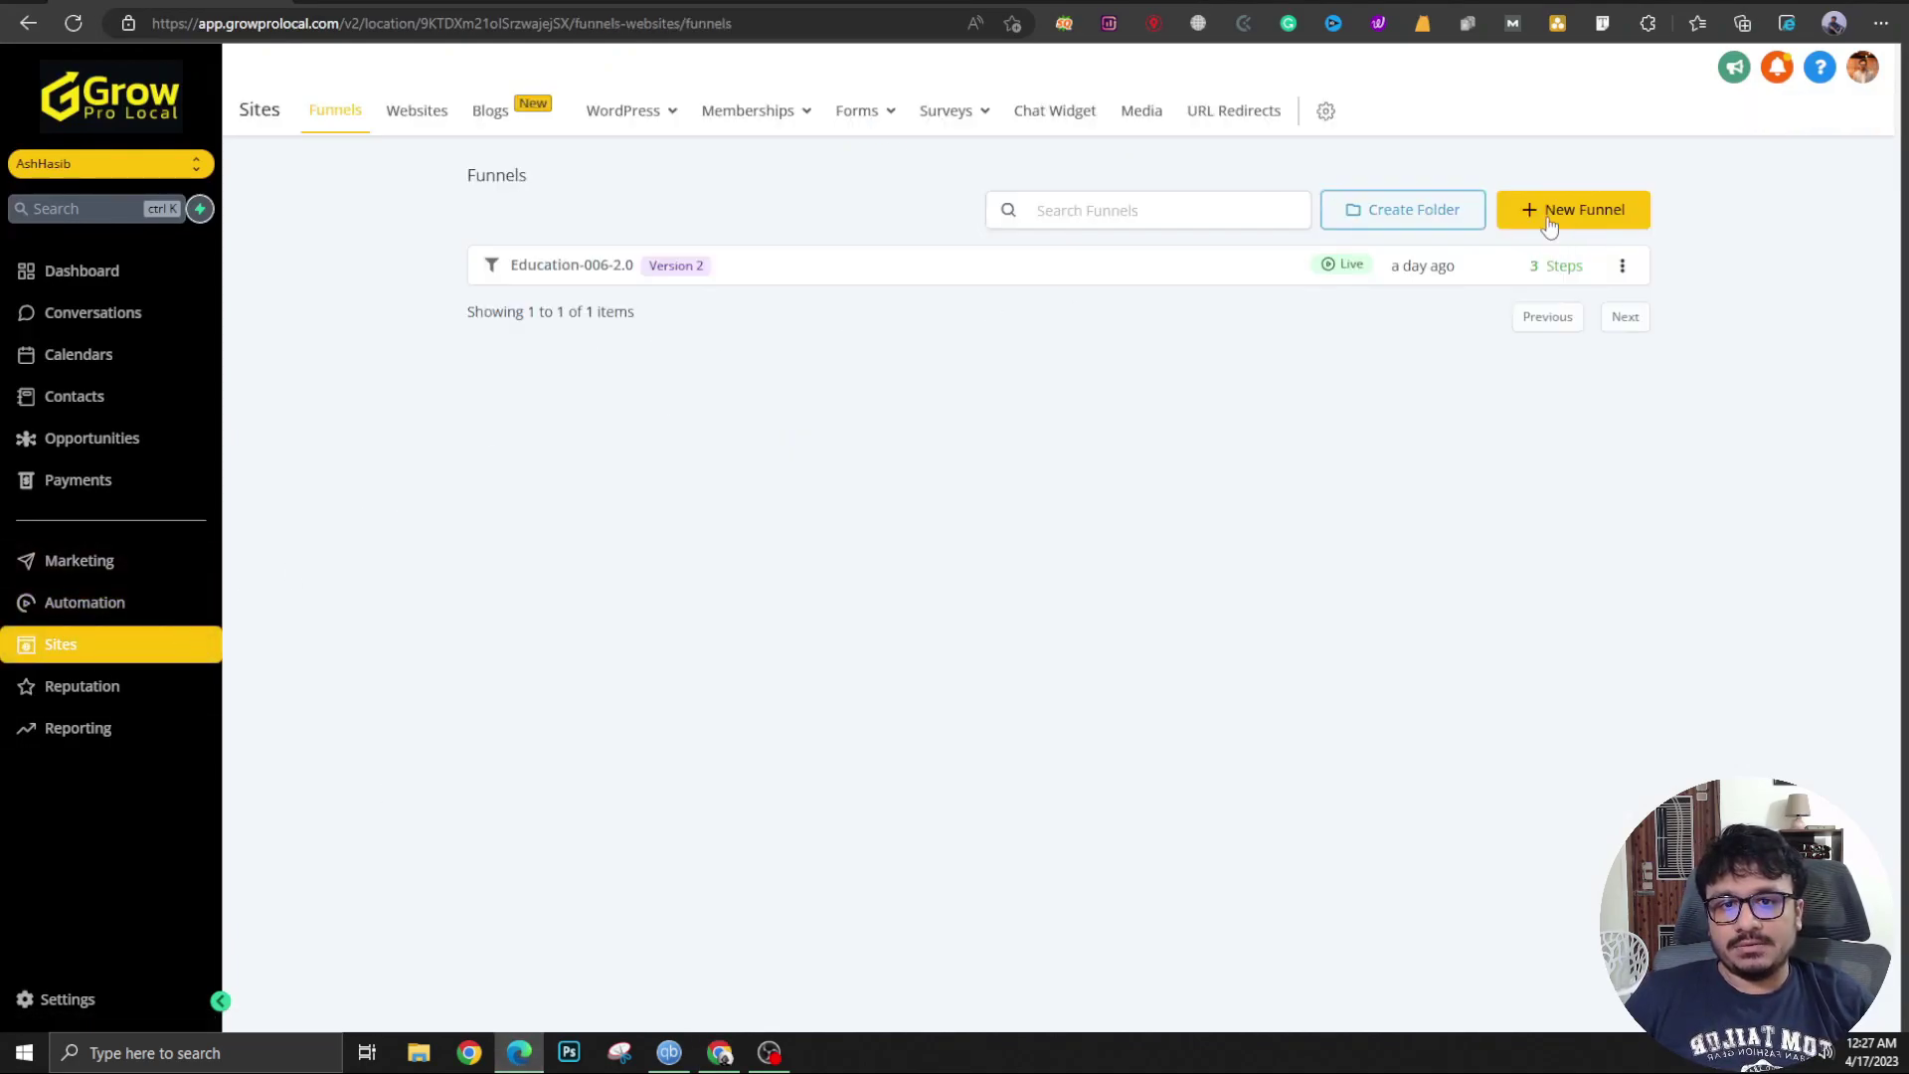
{"action": "left_click", "coordinate": [1551, 217]}
{"action": "left_click", "coordinate": [721, 1052]}
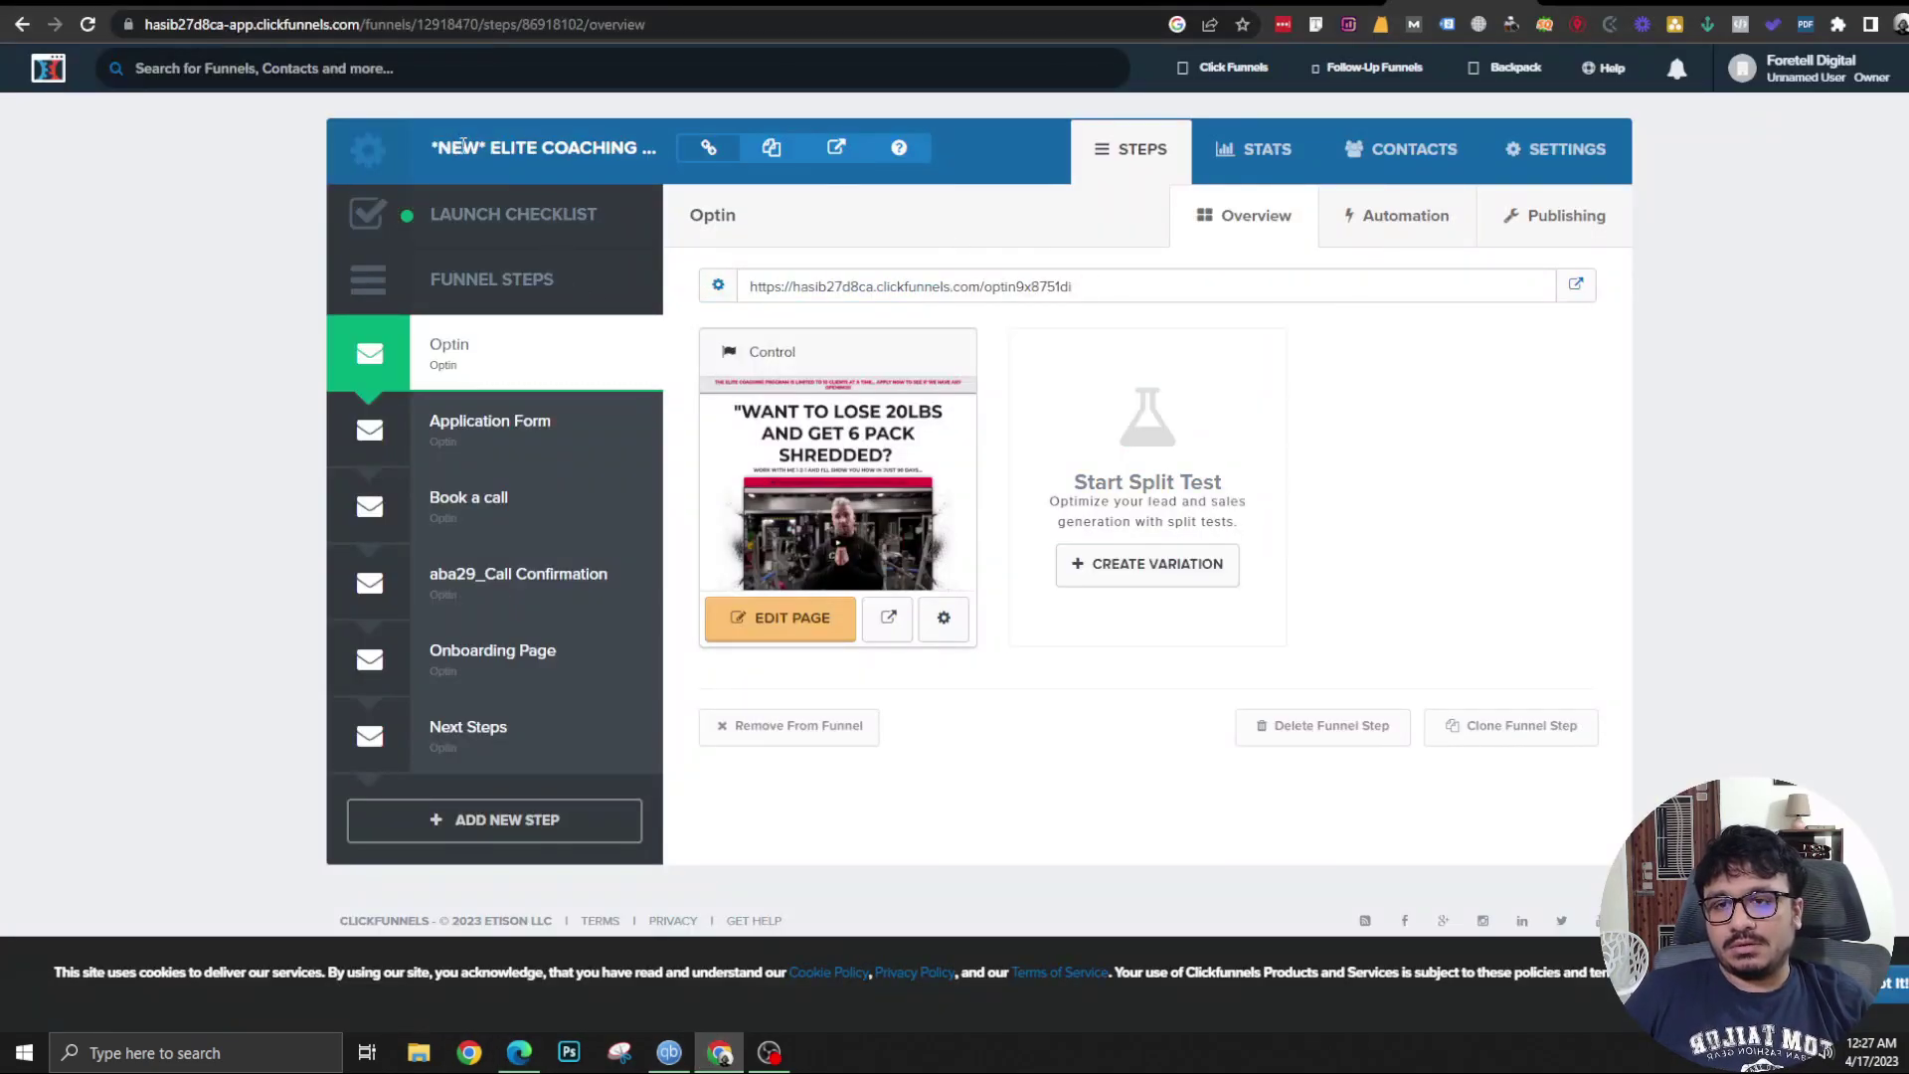
- Create a new funnel named NEW* ELITE COACHING
{"action": "left_click", "coordinate": [519, 1051]}
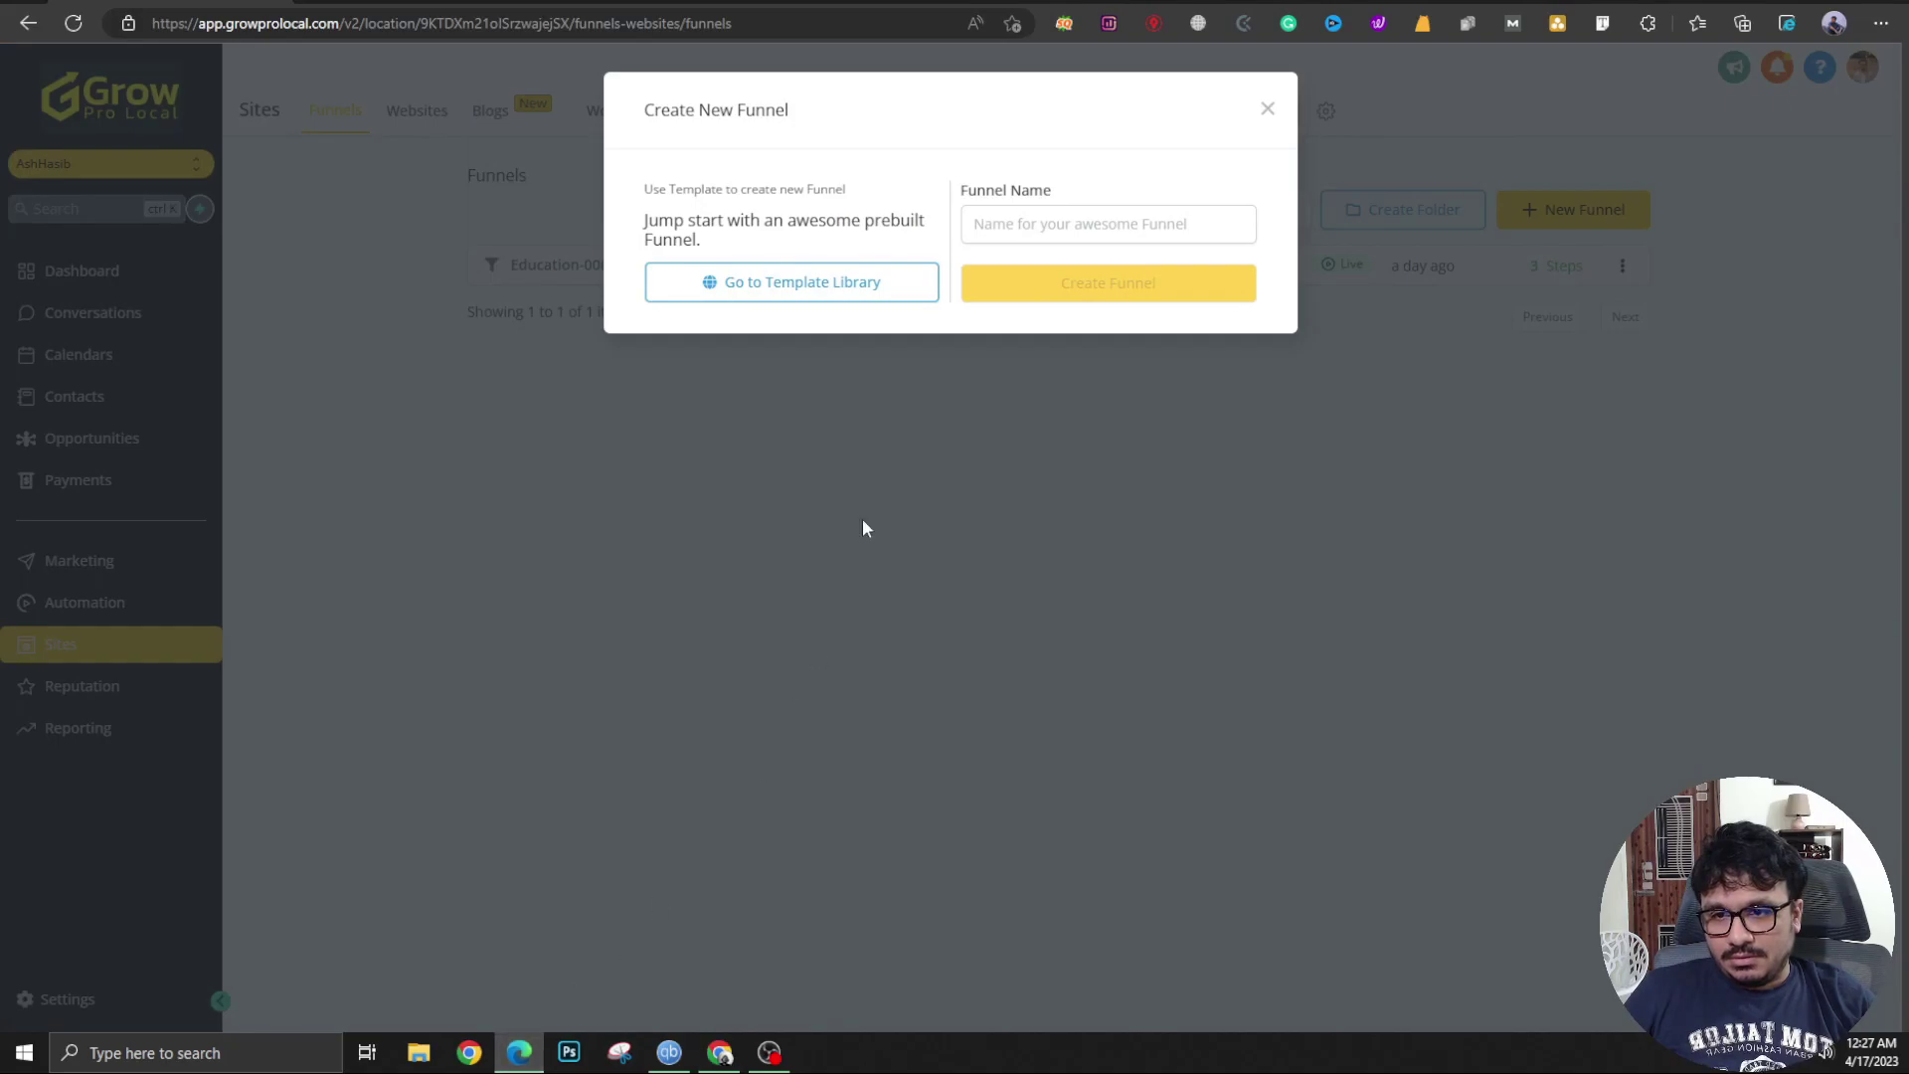
{"action": "left_click", "coordinate": [1067, 227]}
{"action": "type", "text": "NEW* ELITE COACHING"}
{"action": "left_click", "coordinate": [1059, 278]}
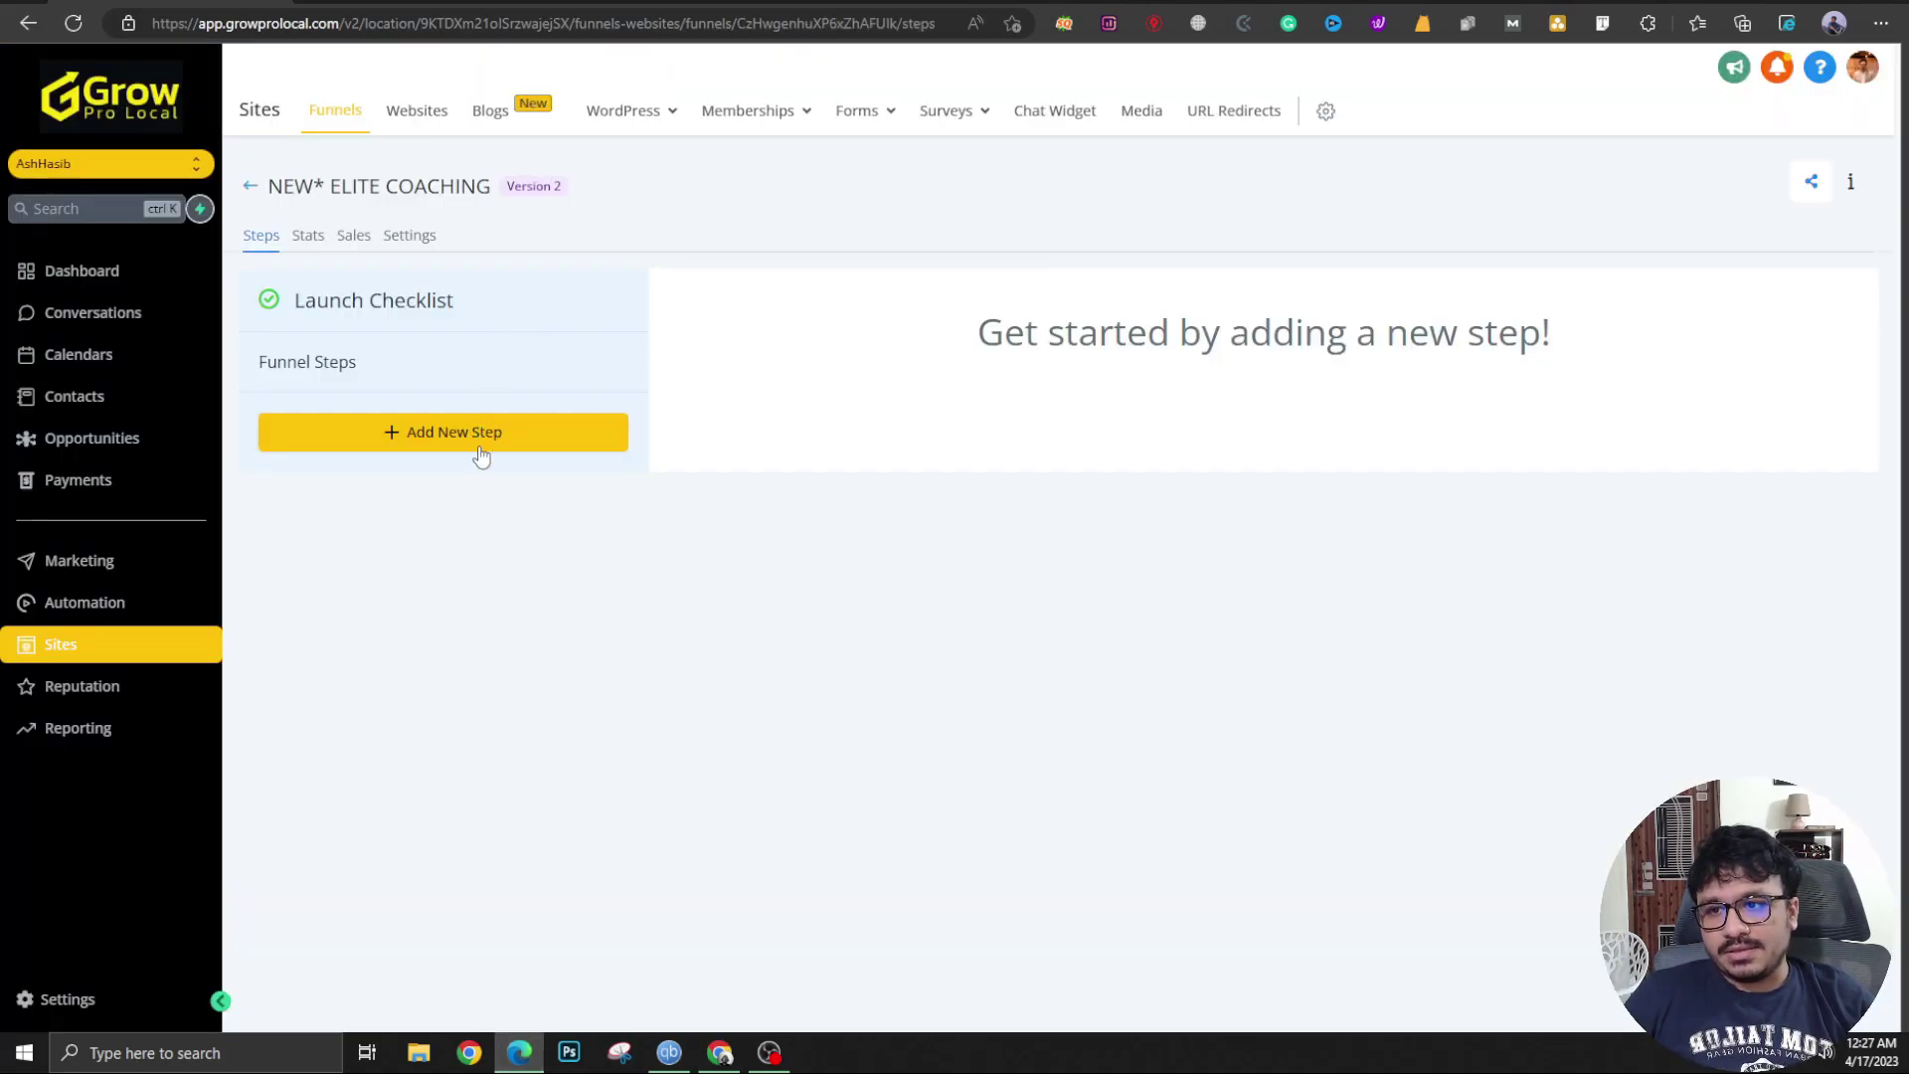
- Start a new funnel step and name the page Opt In
{"action": "left_click", "coordinate": [476, 441]}
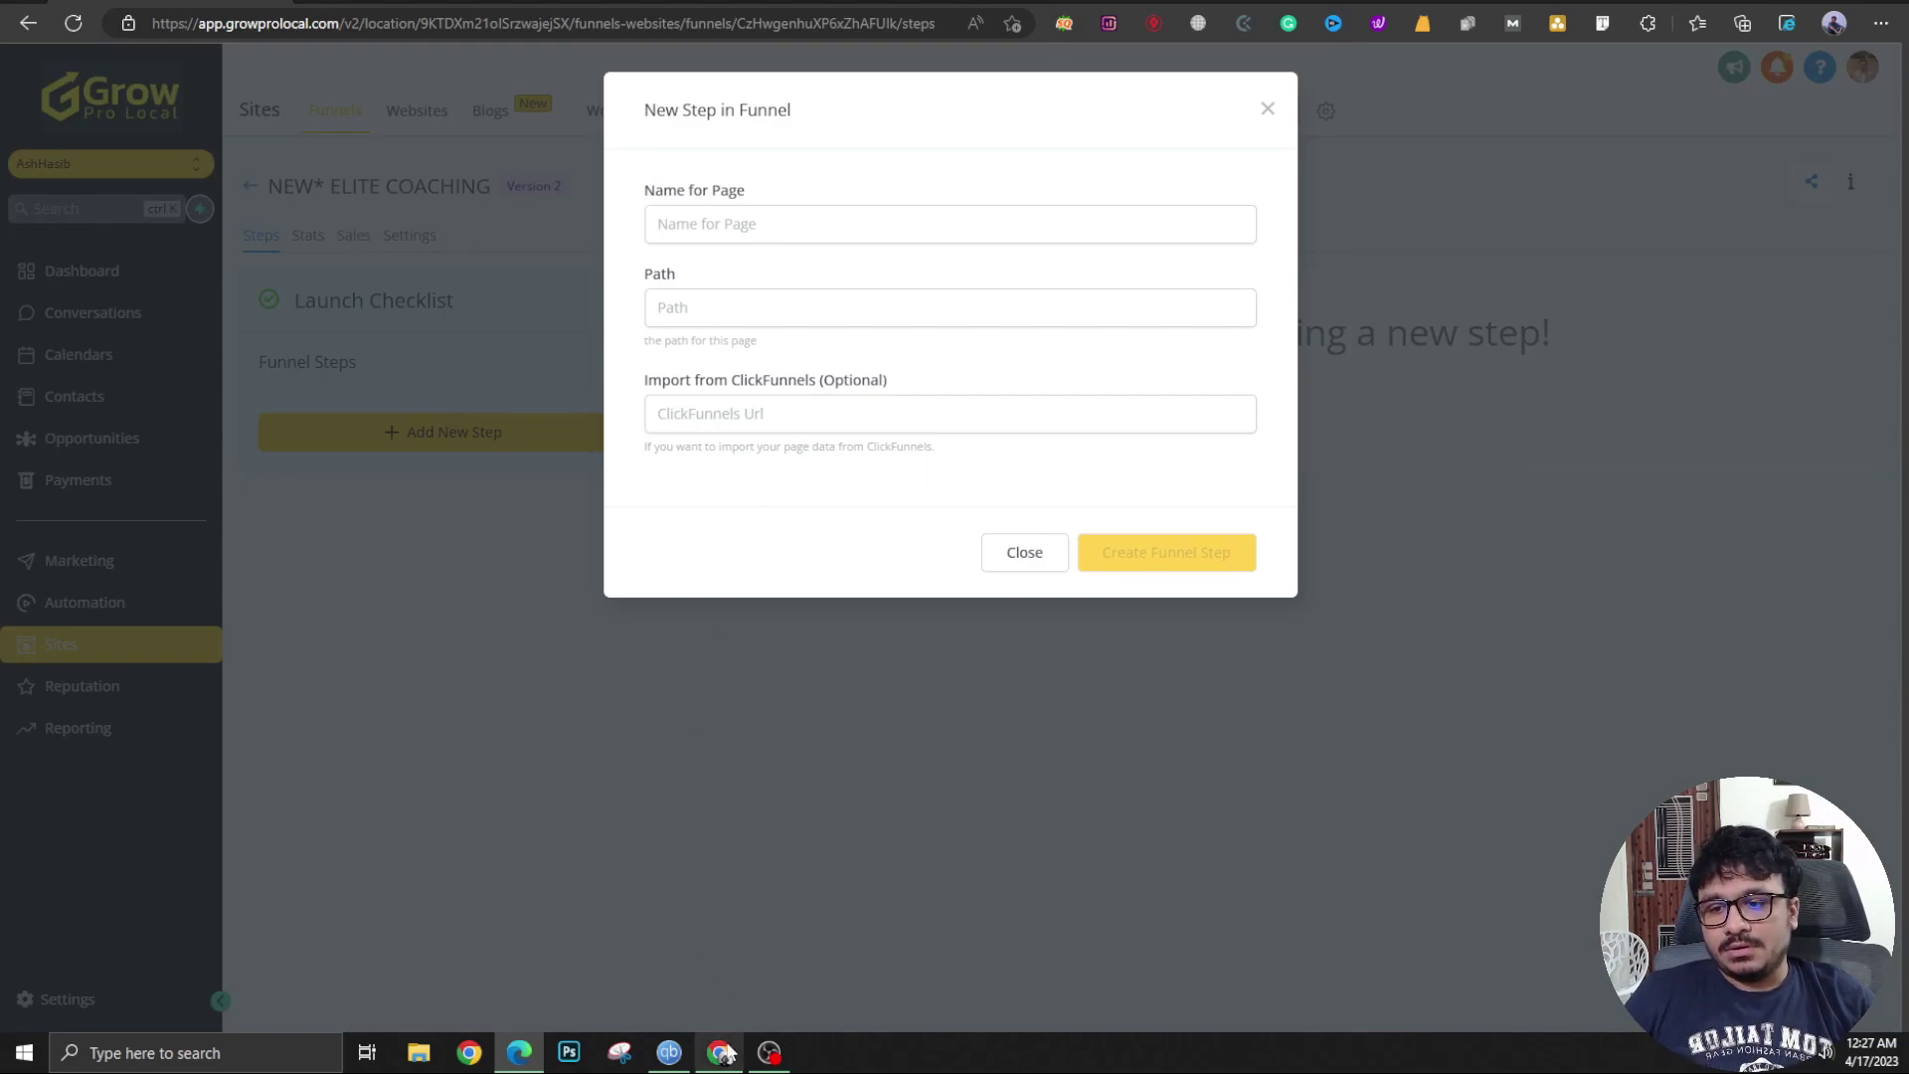
{"action": "left_click", "coordinate": [720, 1051]}
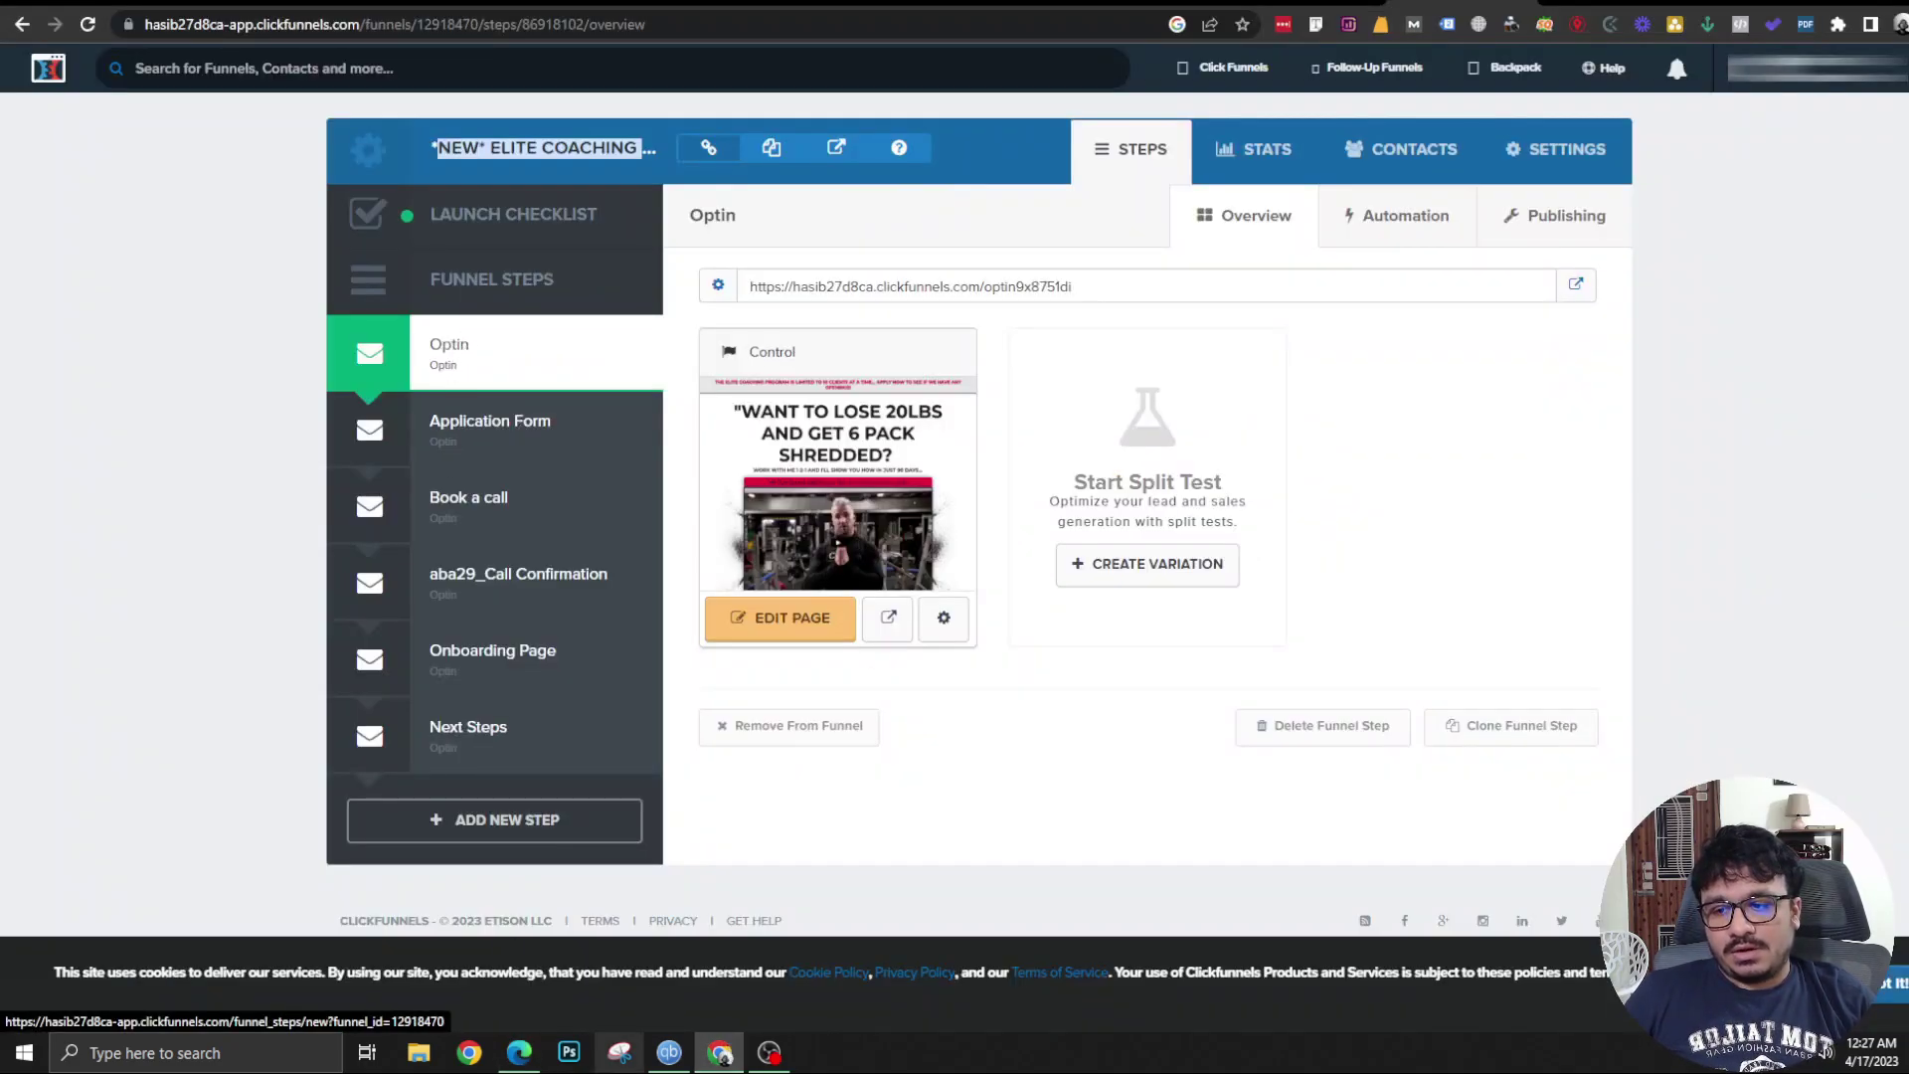
{"action": "left_click", "coordinate": [519, 1050]}
{"action": "left_click", "coordinate": [716, 219]}
{"action": "type", "text": "Opt In"}
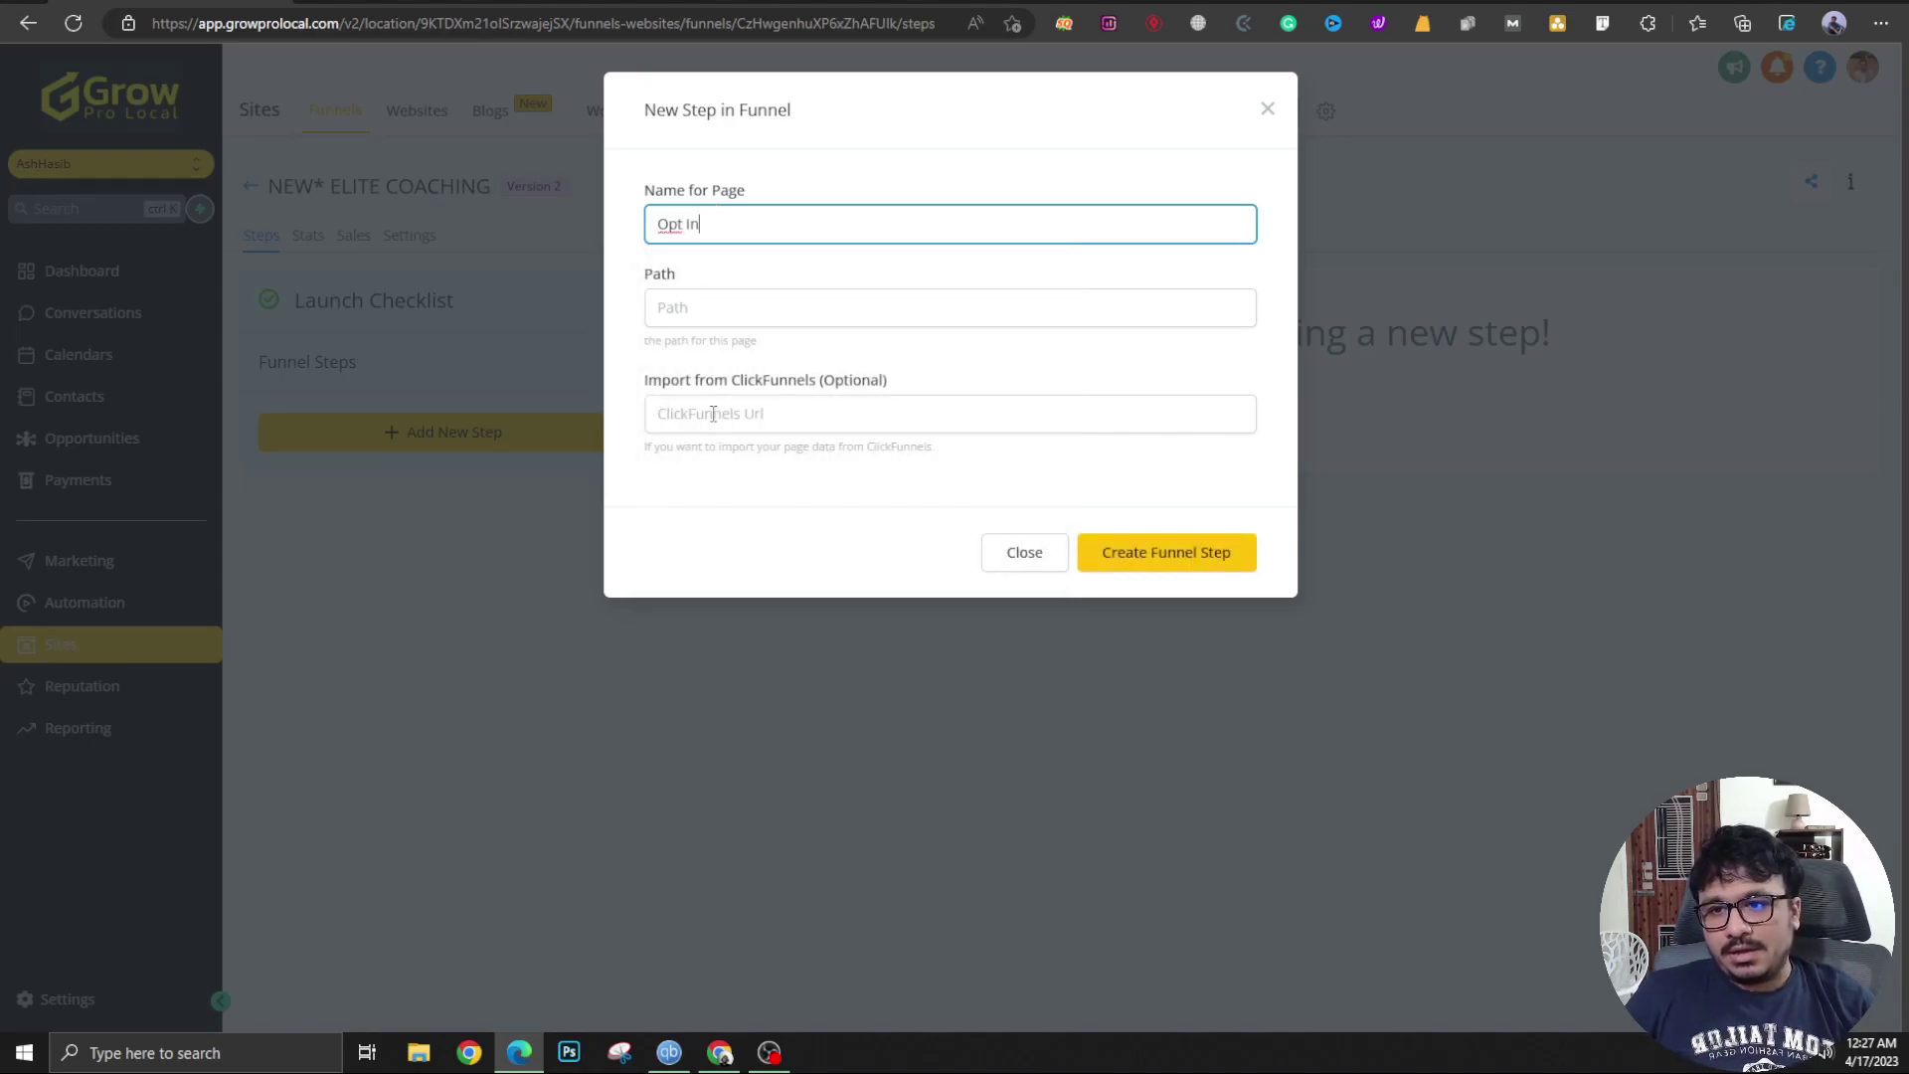
- Copy the Optin page URL from the ClickFunnels funnel steps page
{"action": "left_click", "coordinate": [719, 1051]}
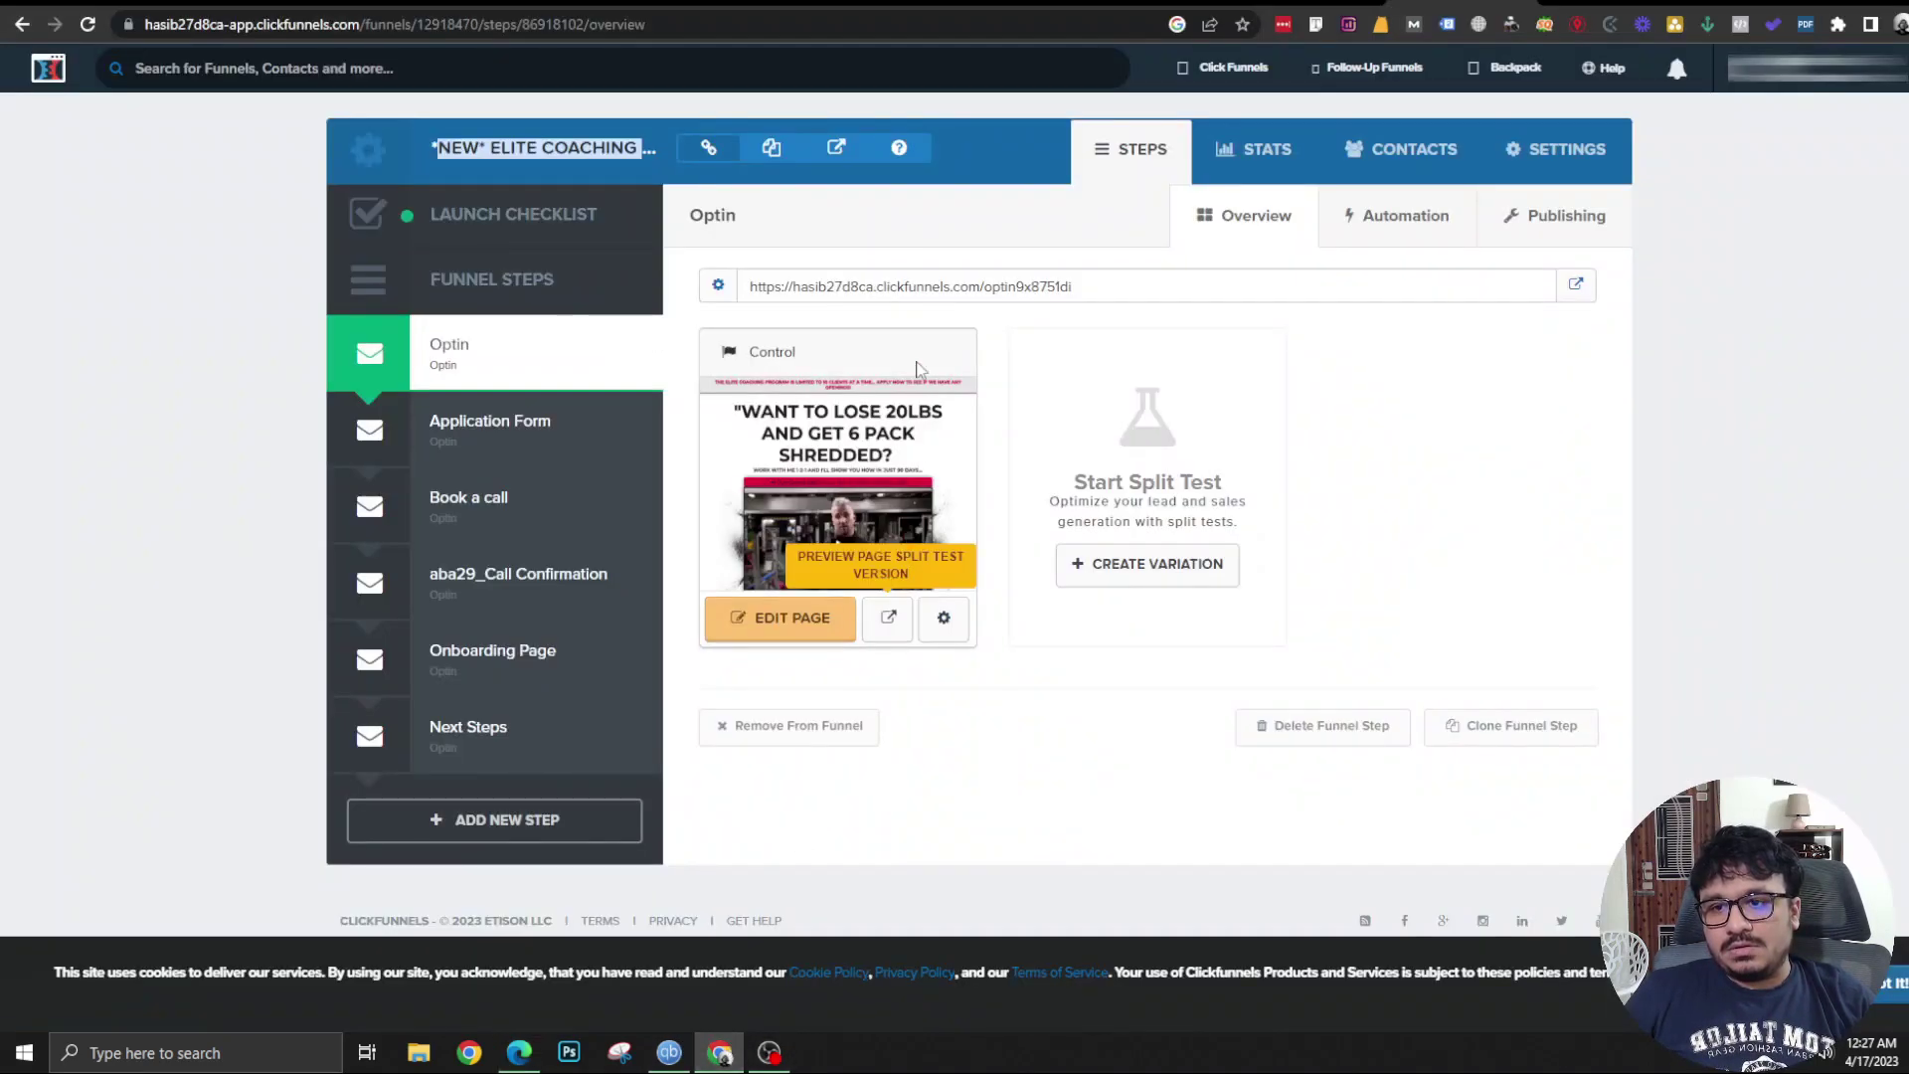
{"action": "double_click", "coordinate": [933, 284]}
{"action": "key", "text": "ctrl+a"}
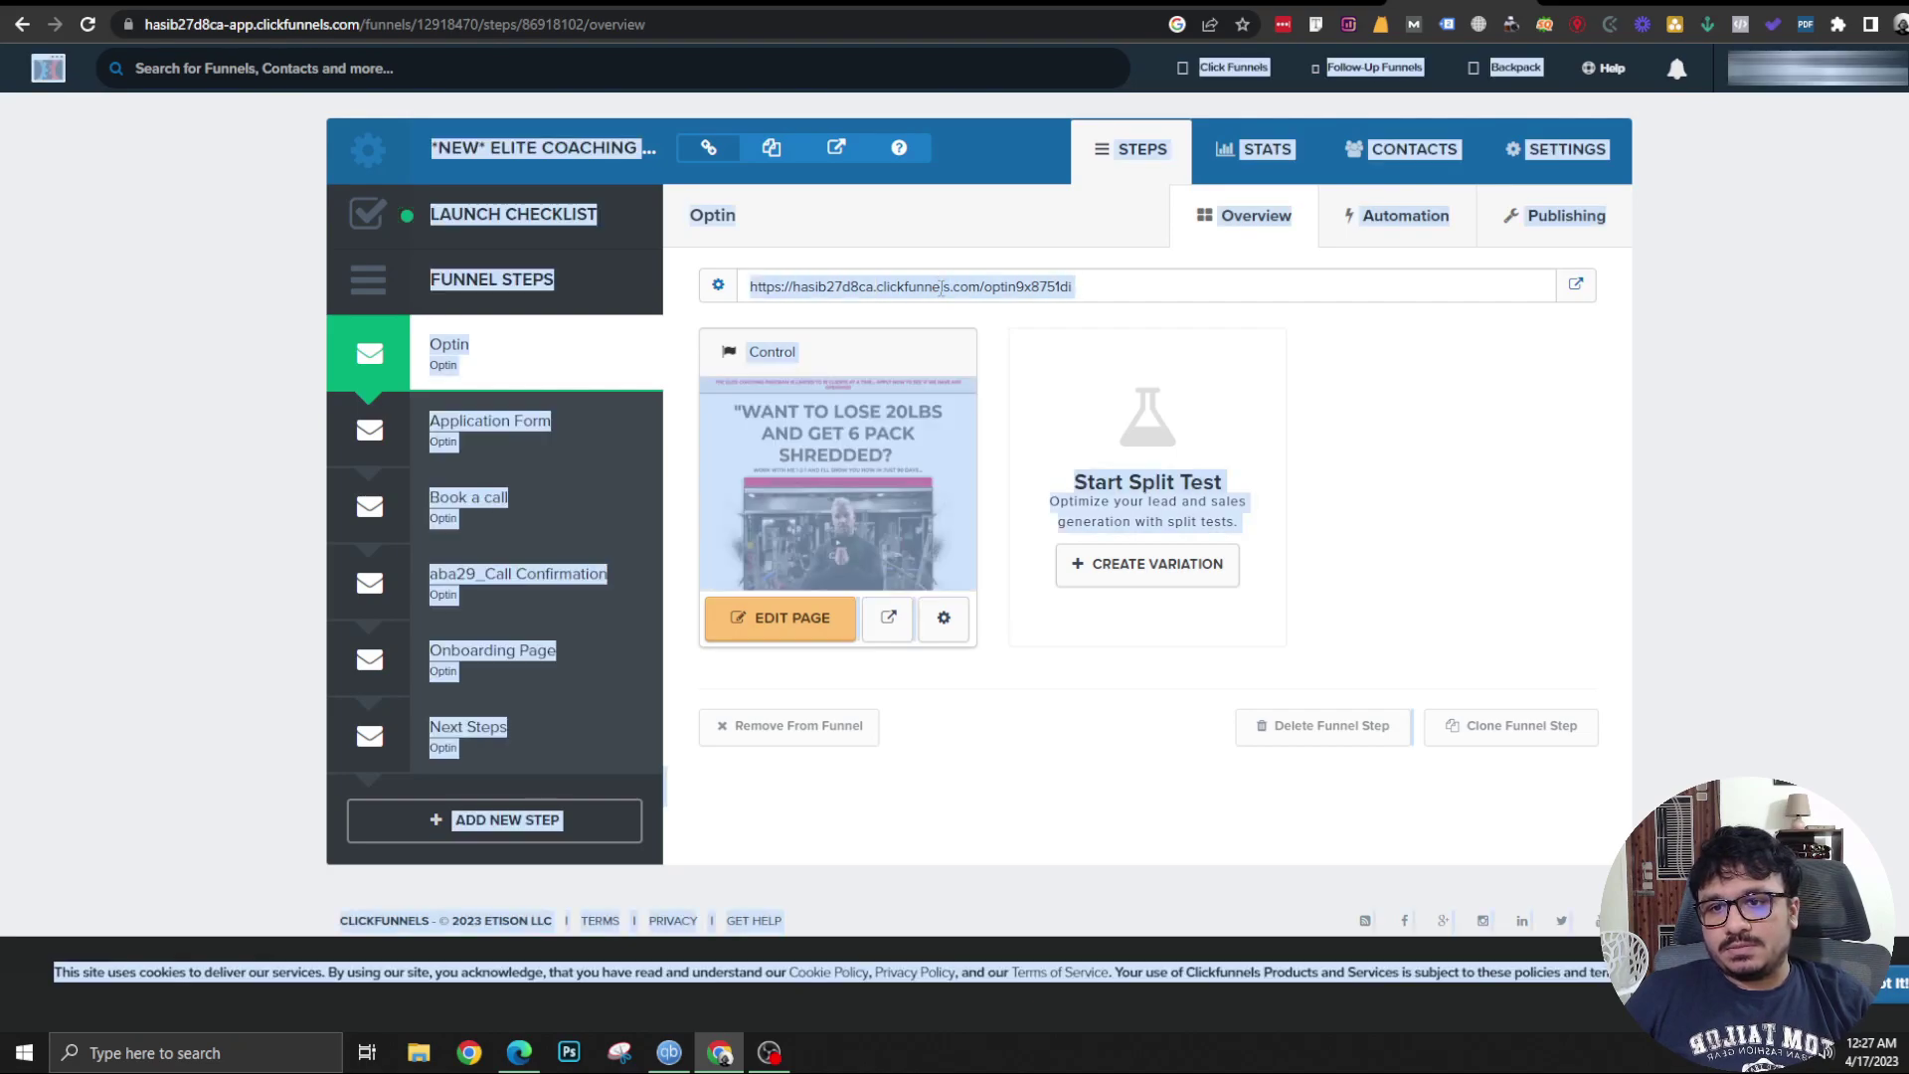
{"action": "left_click", "coordinate": [938, 285]}
{"action": "left_click_drag", "start_coordinate": [1095, 291], "coordinate": [742, 287]}
{"action": "key", "text": "ctrl+c"}
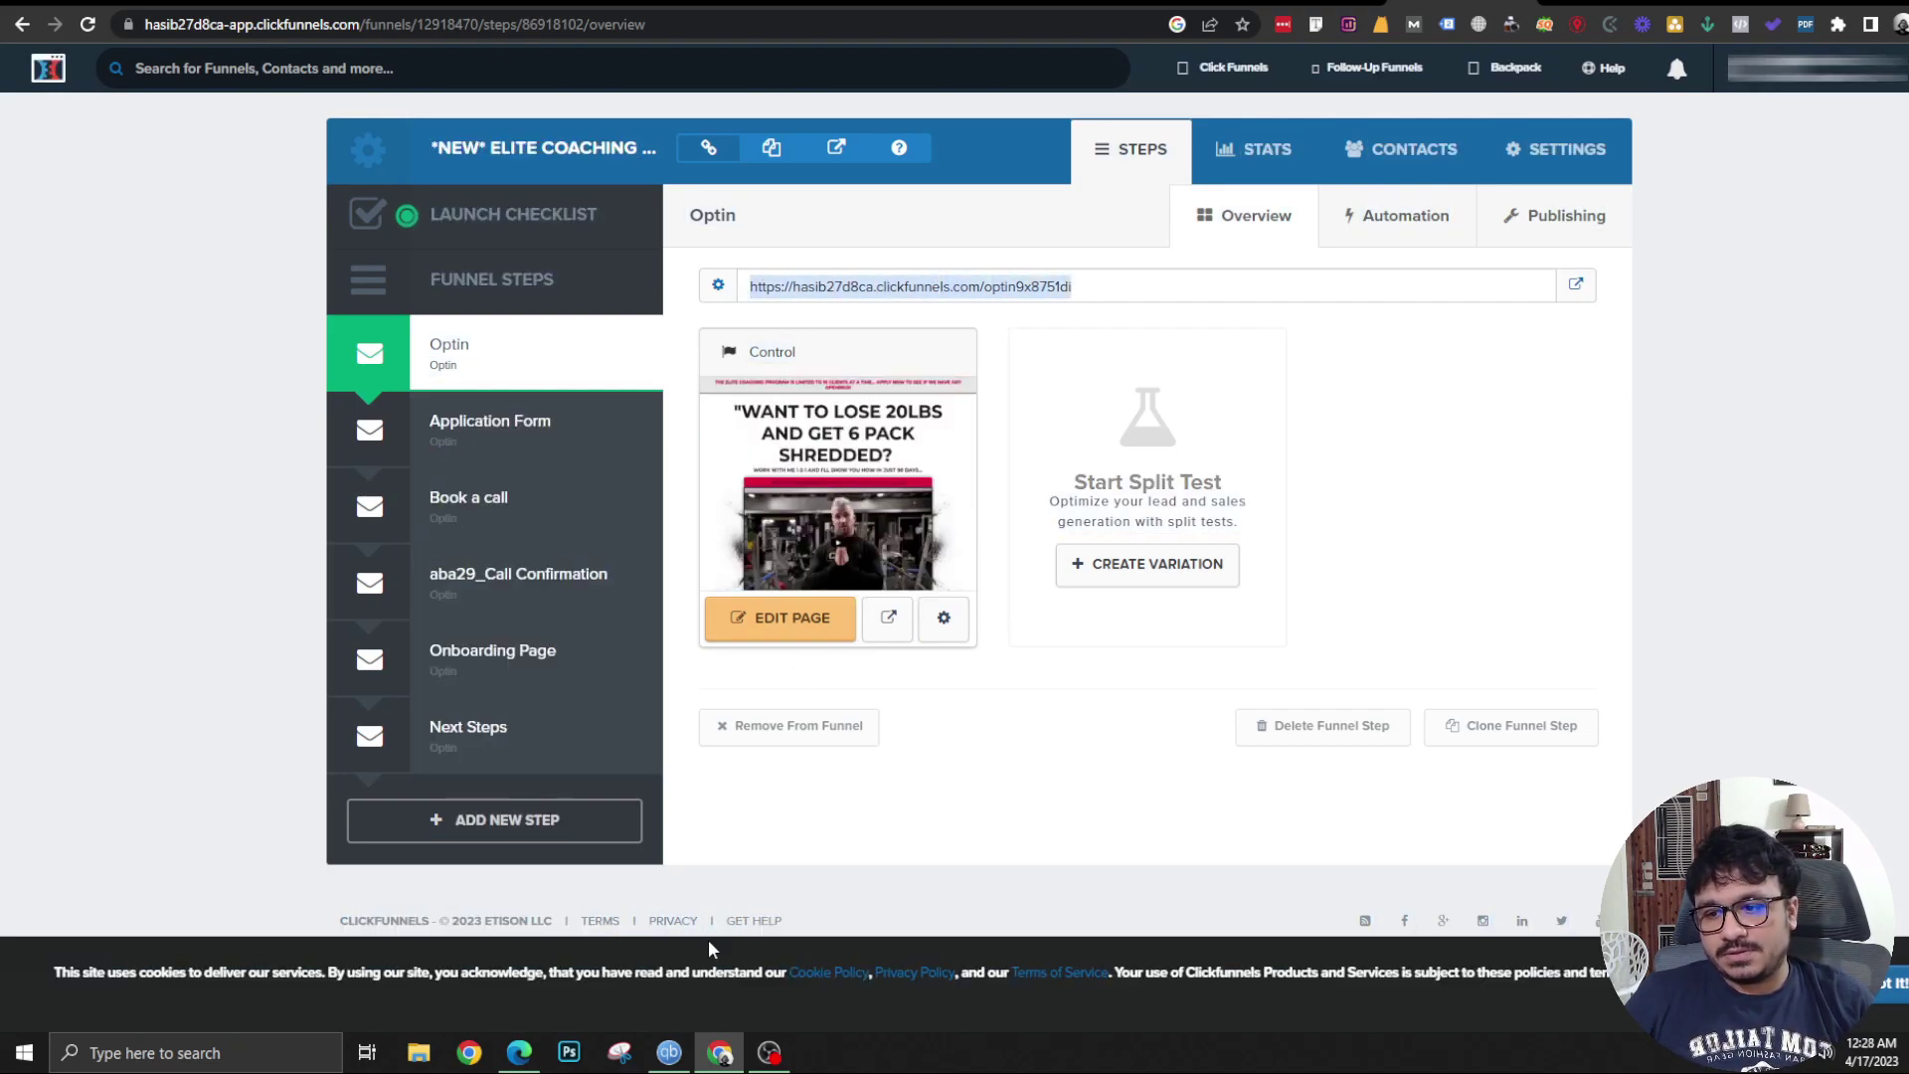
- Import the Optin page URL into the Opt In step, confirming asset permission
{"action": "left_click", "coordinate": [519, 1051]}
{"action": "left_click", "coordinate": [767, 425]}
{"action": "key", "text": "ctrl+v"}
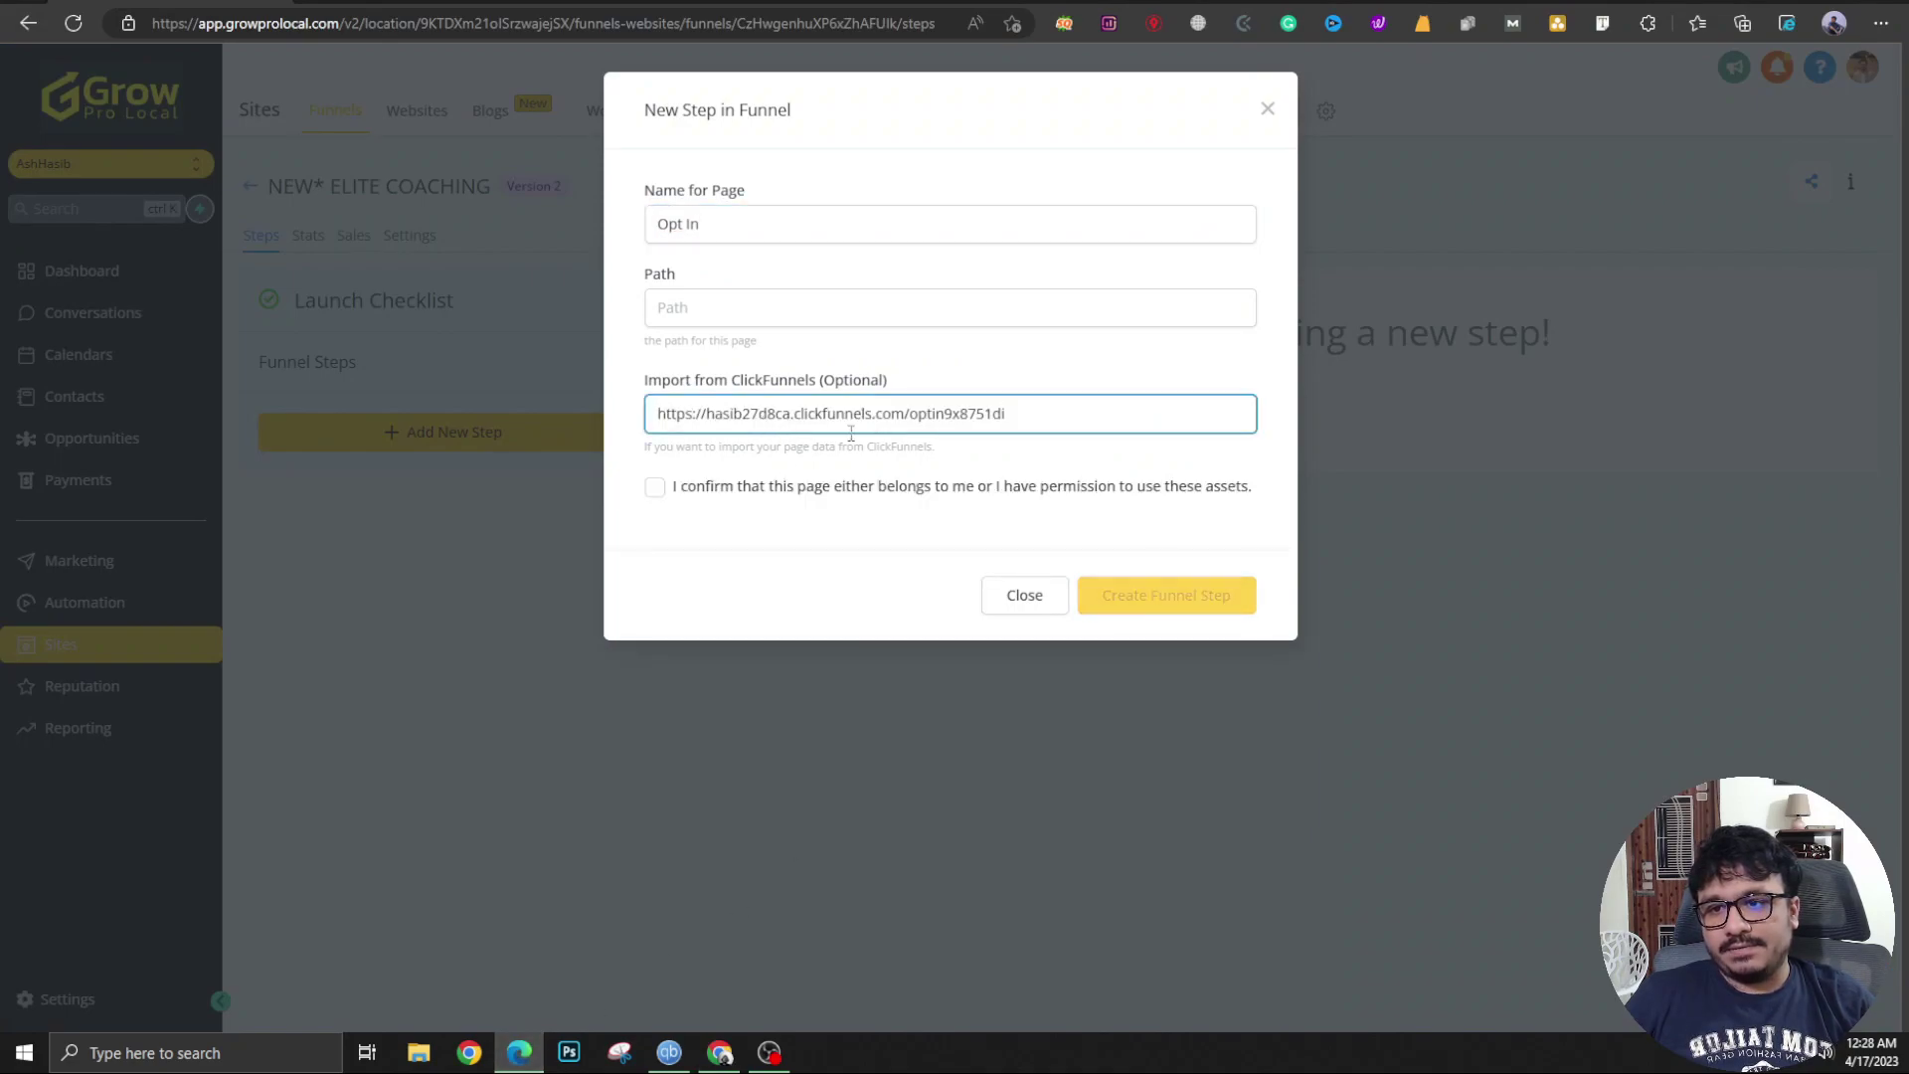
{"action": "left_click", "coordinate": [656, 489]}
{"action": "left_click", "coordinate": [1193, 600]}
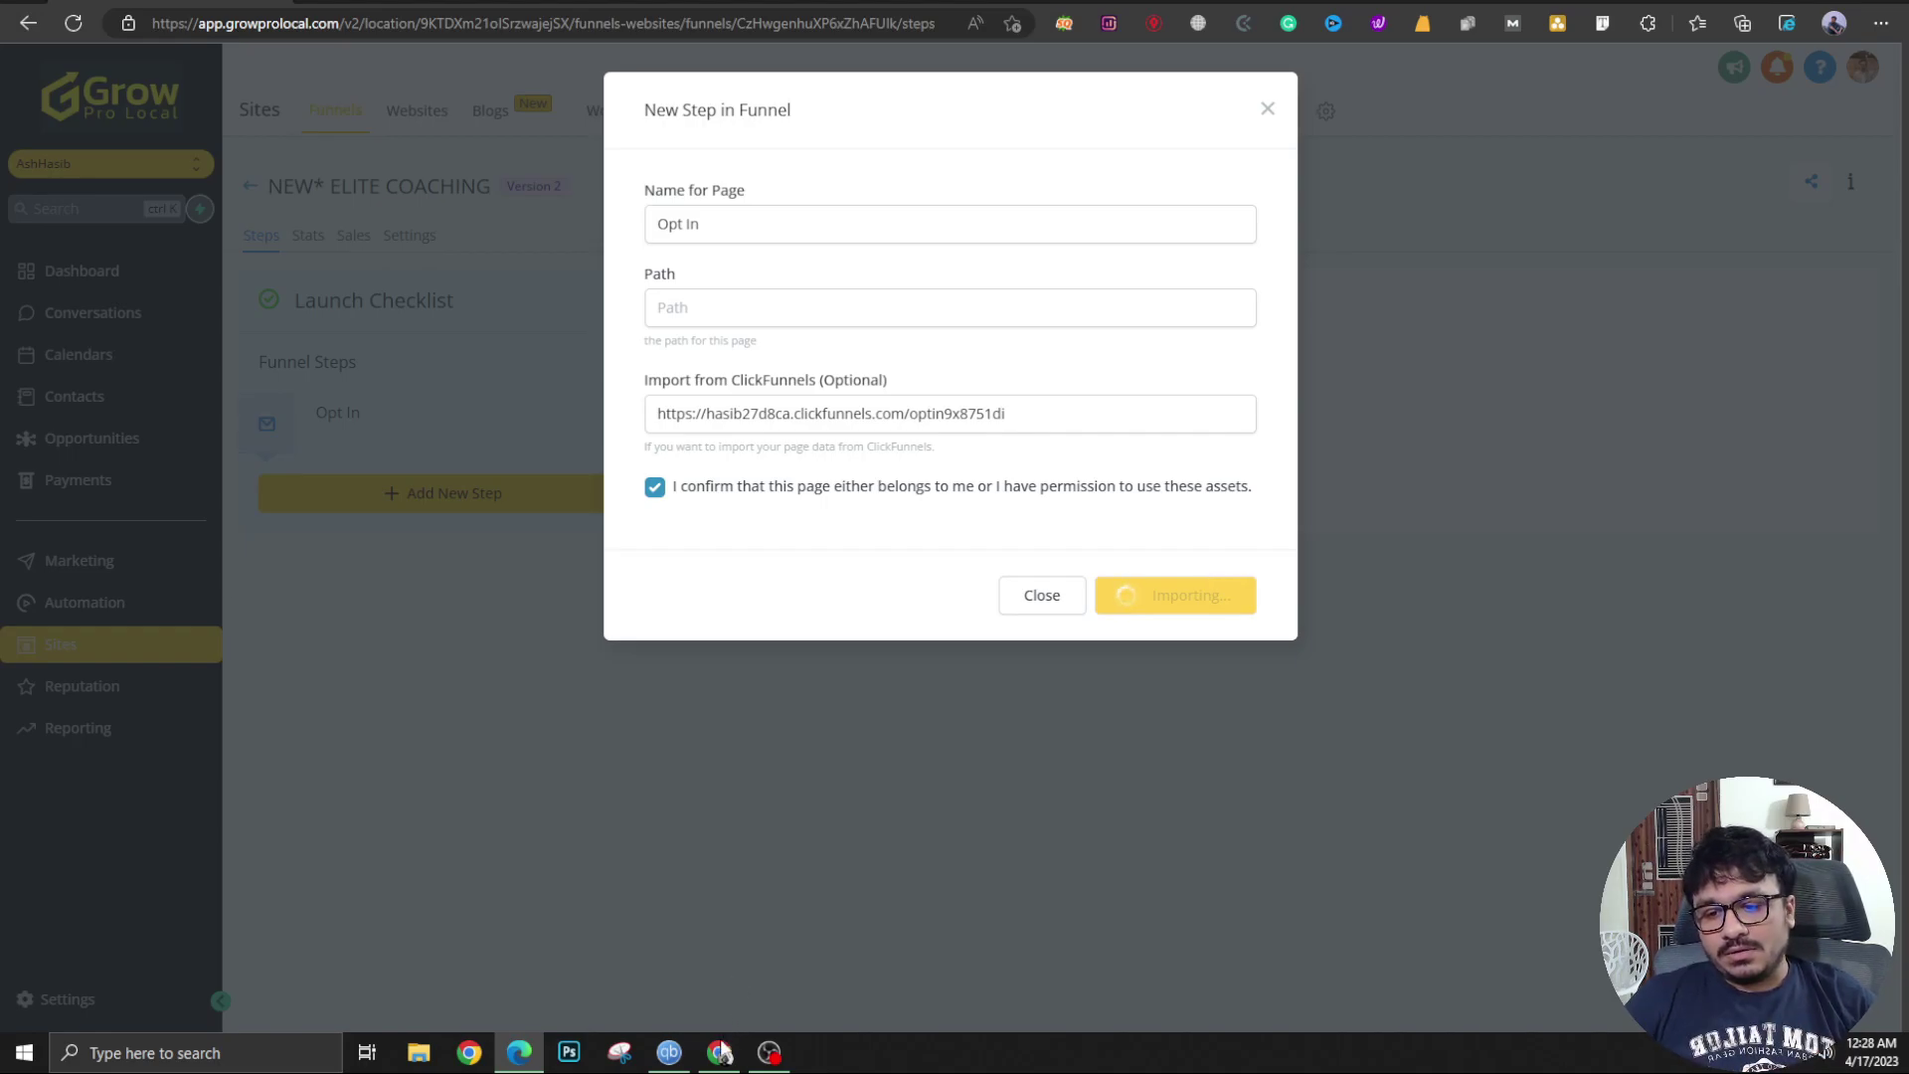
{"action": "left_click", "coordinate": [721, 1052]}
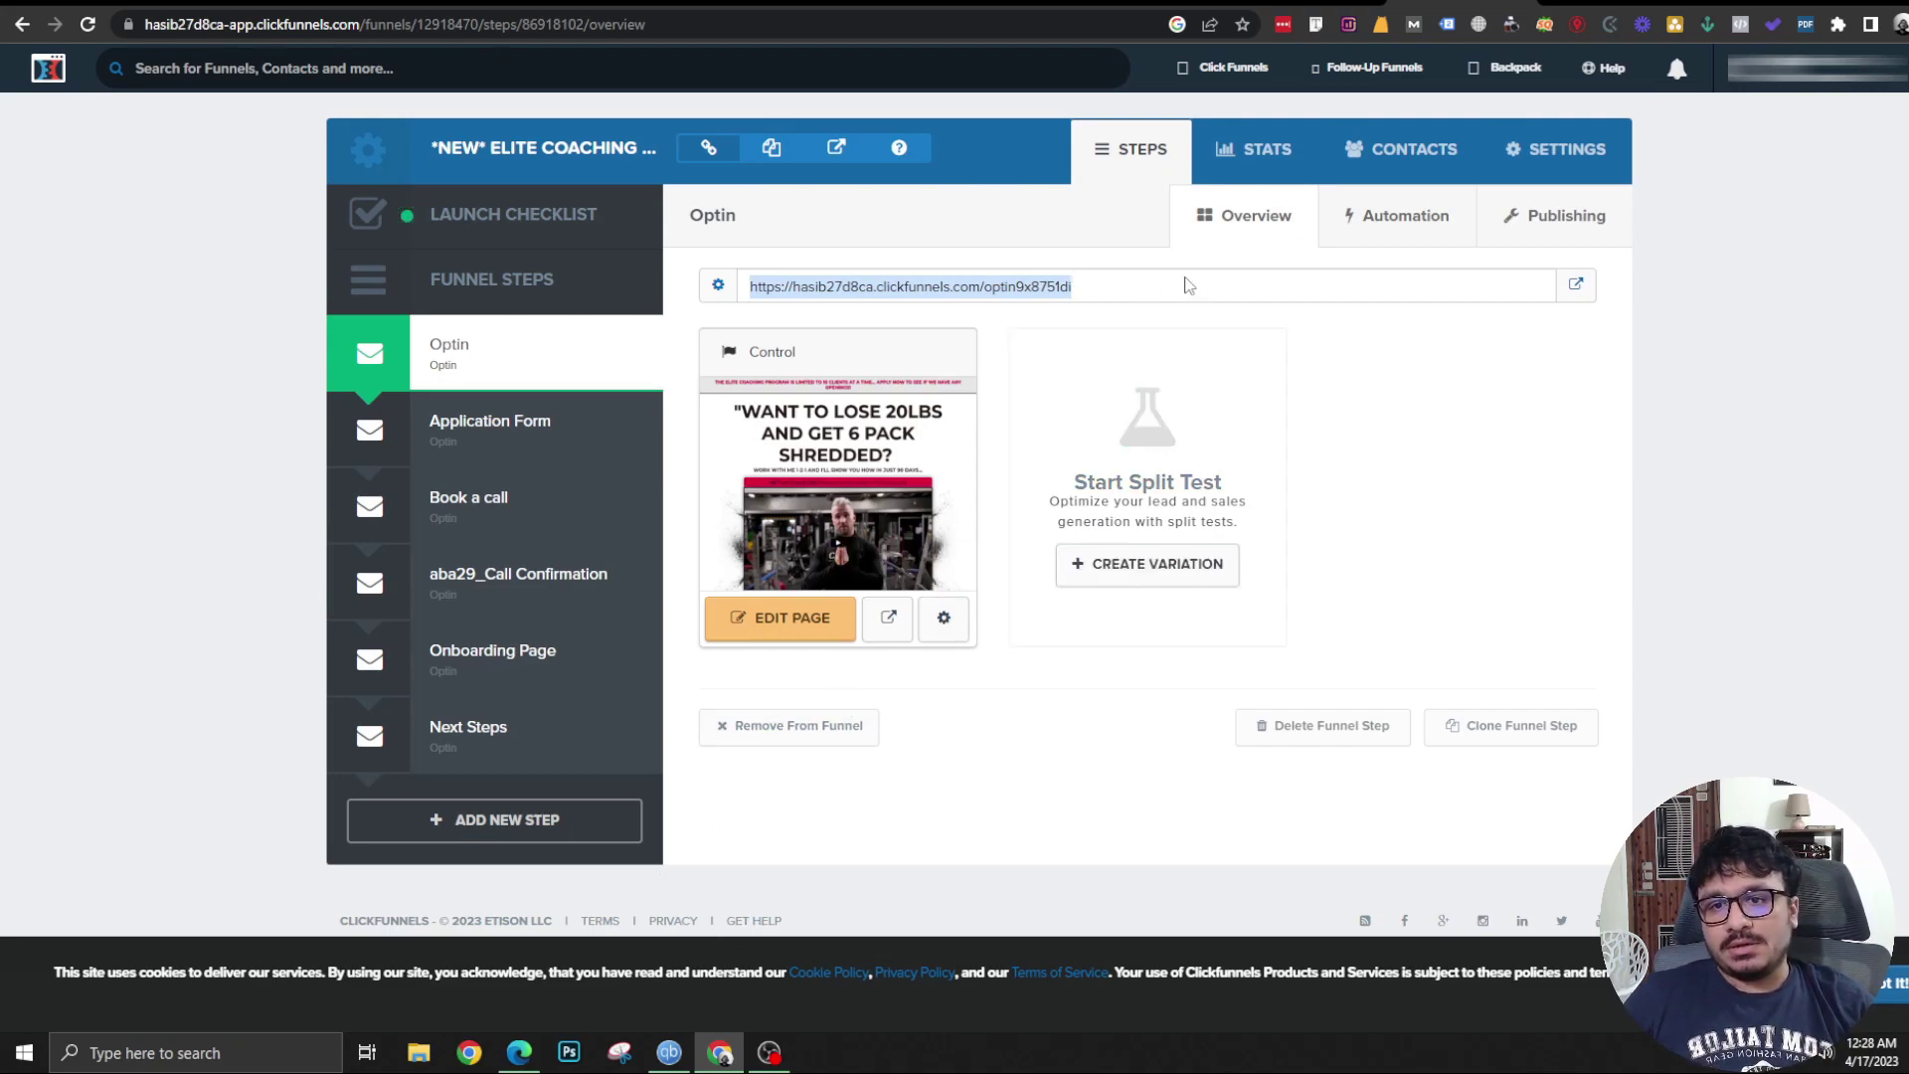
- Load the opt-in page URL in a new tab, then return to the original ClickFunnels page
{"action": "key", "text": "alt+Tab"}
{"action": "key", "text": "ctrl+t"}
{"action": "key", "text": "ctrl+v"}
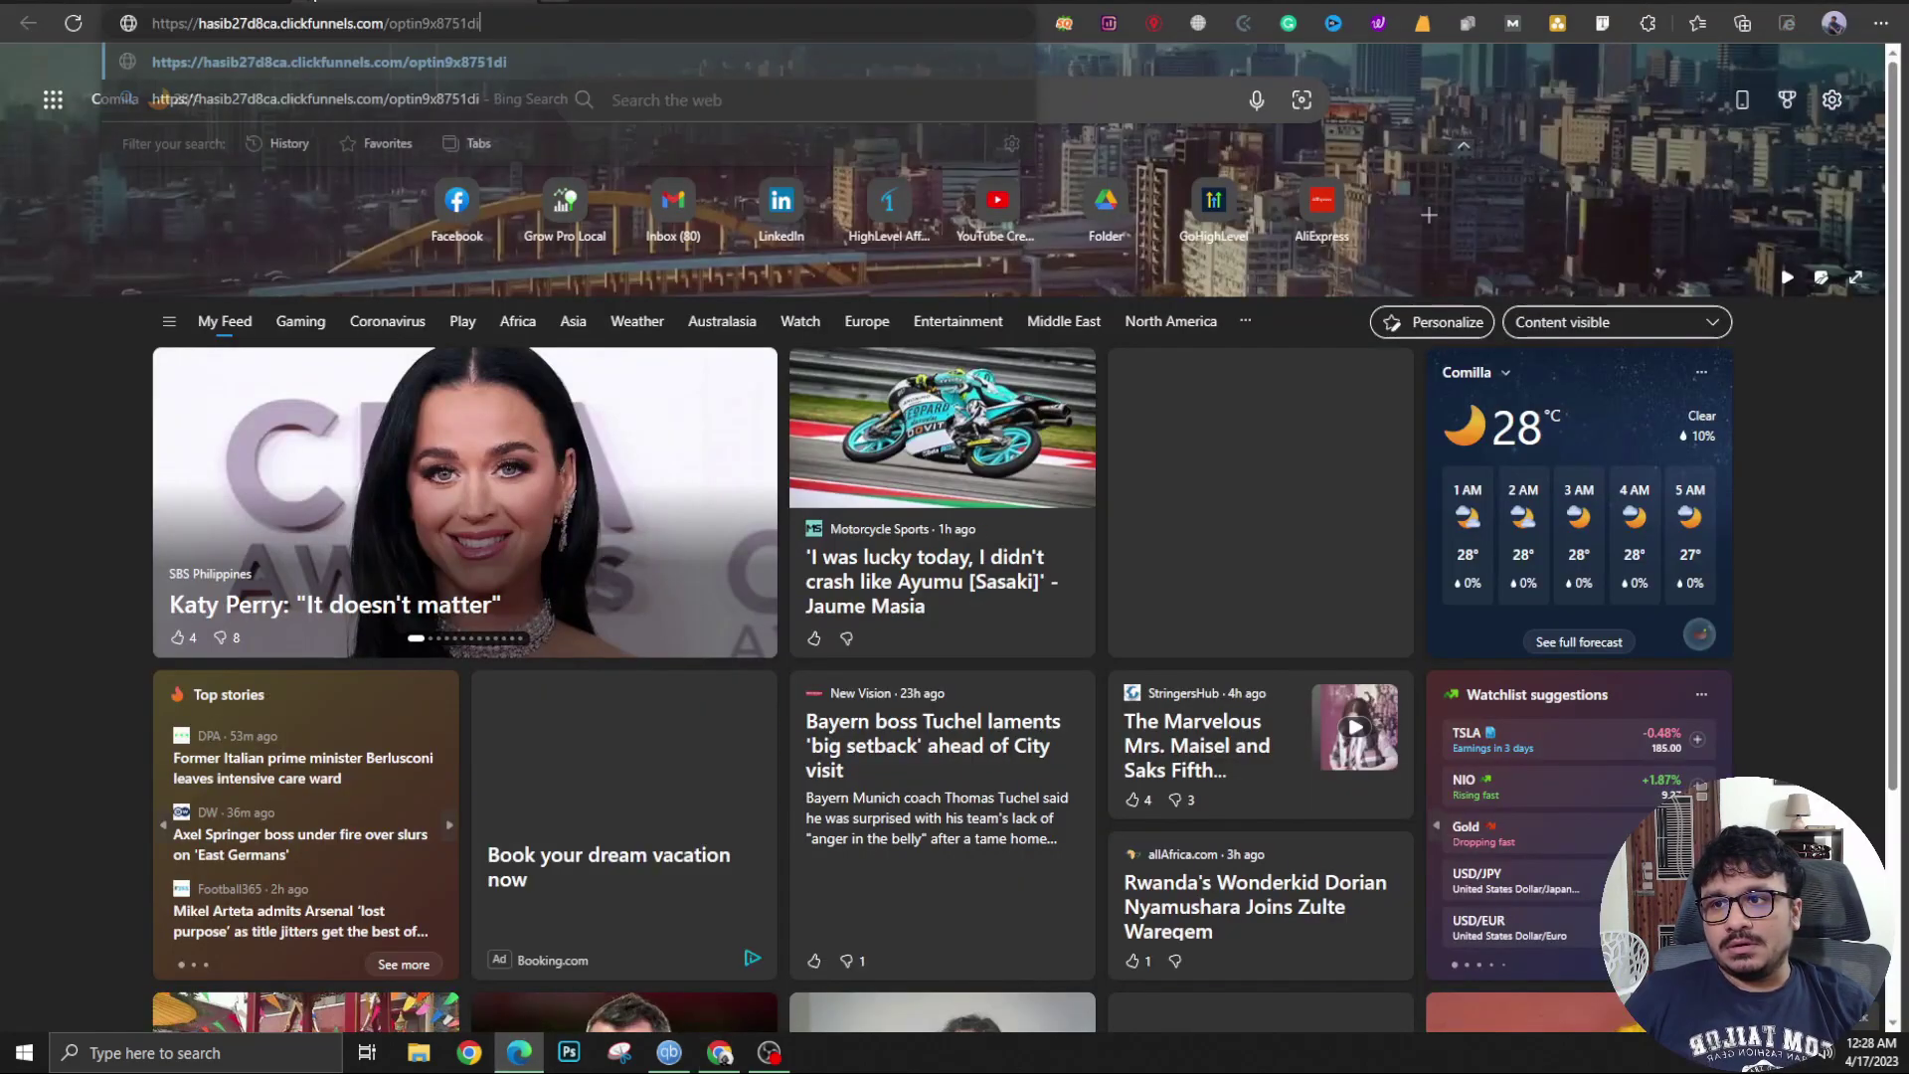
{"action": "key", "text": "Return"}
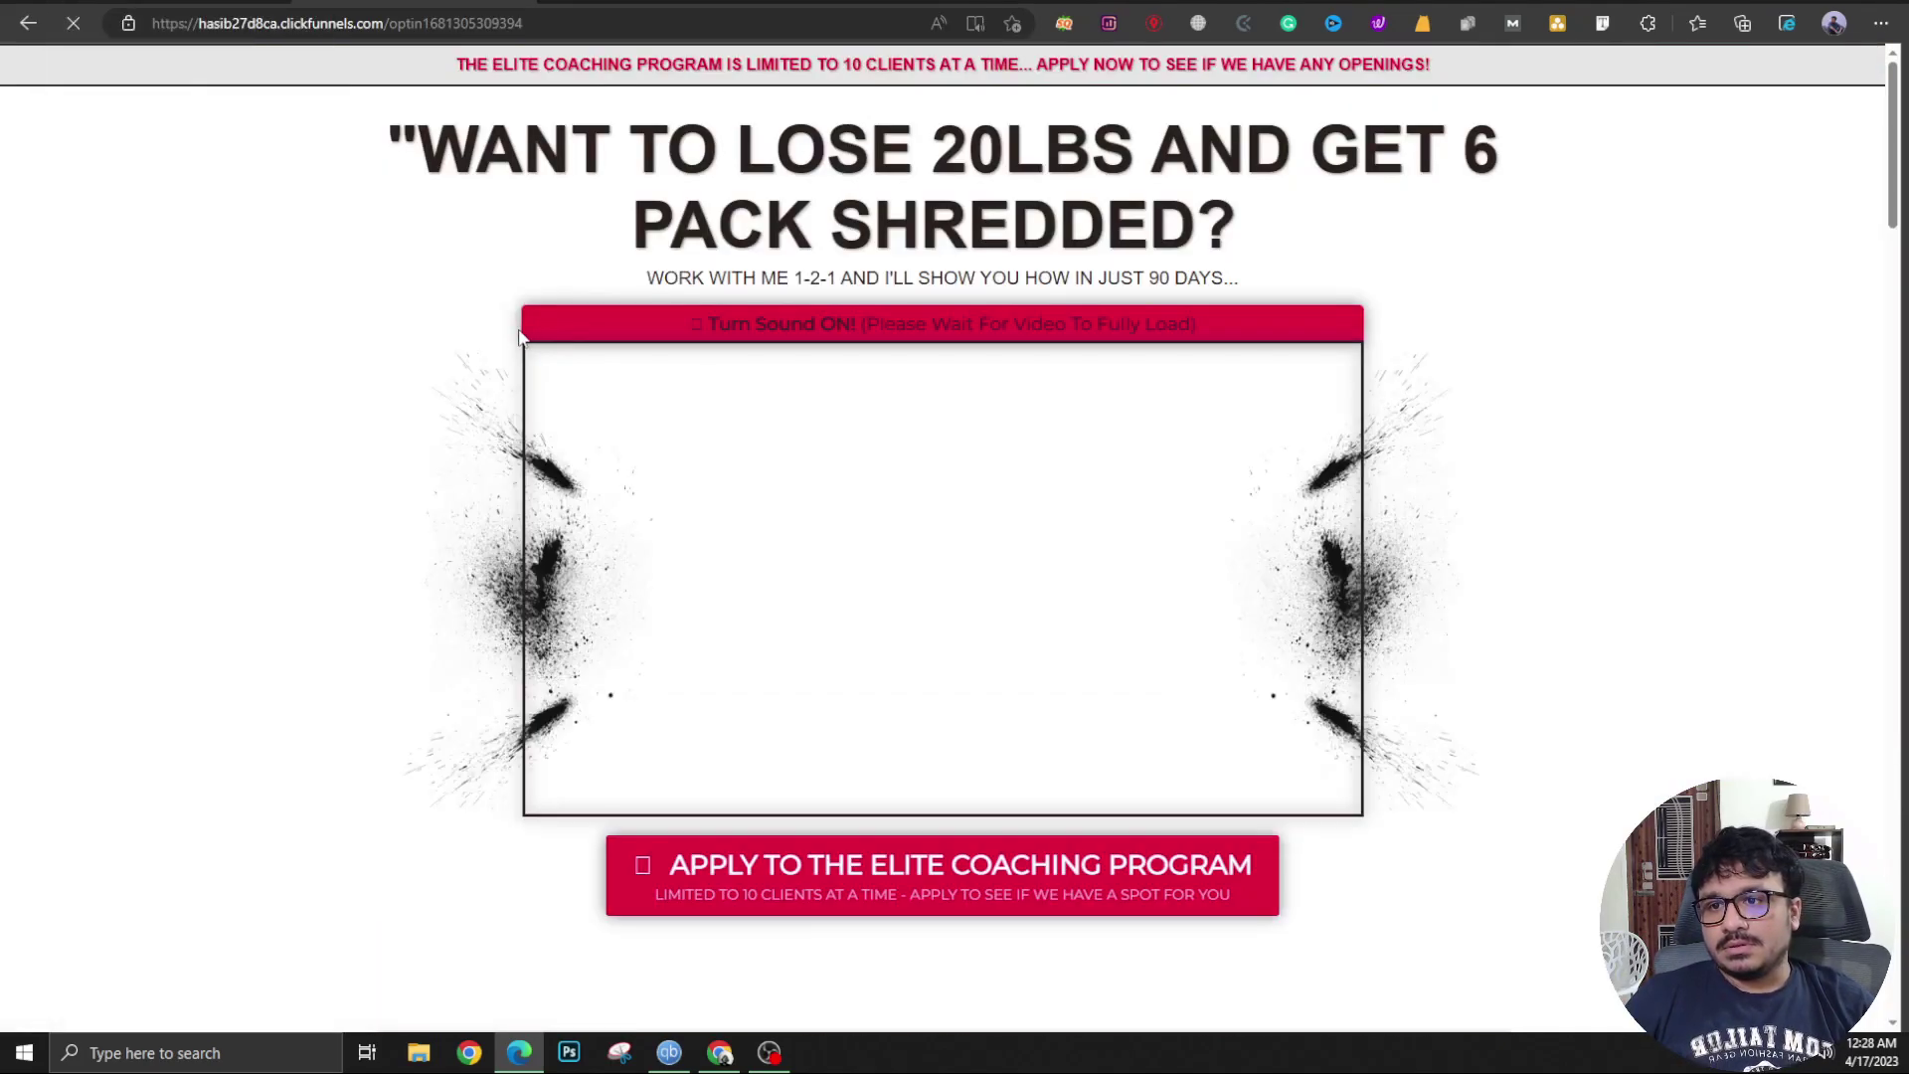
{"action": "scroll", "coordinate": [517, 333], "scroll_direction": "down", "scroll_amount": 4}
{"action": "scroll", "coordinate": [517, 333], "scroll_direction": "down", "scroll_amount": 10}
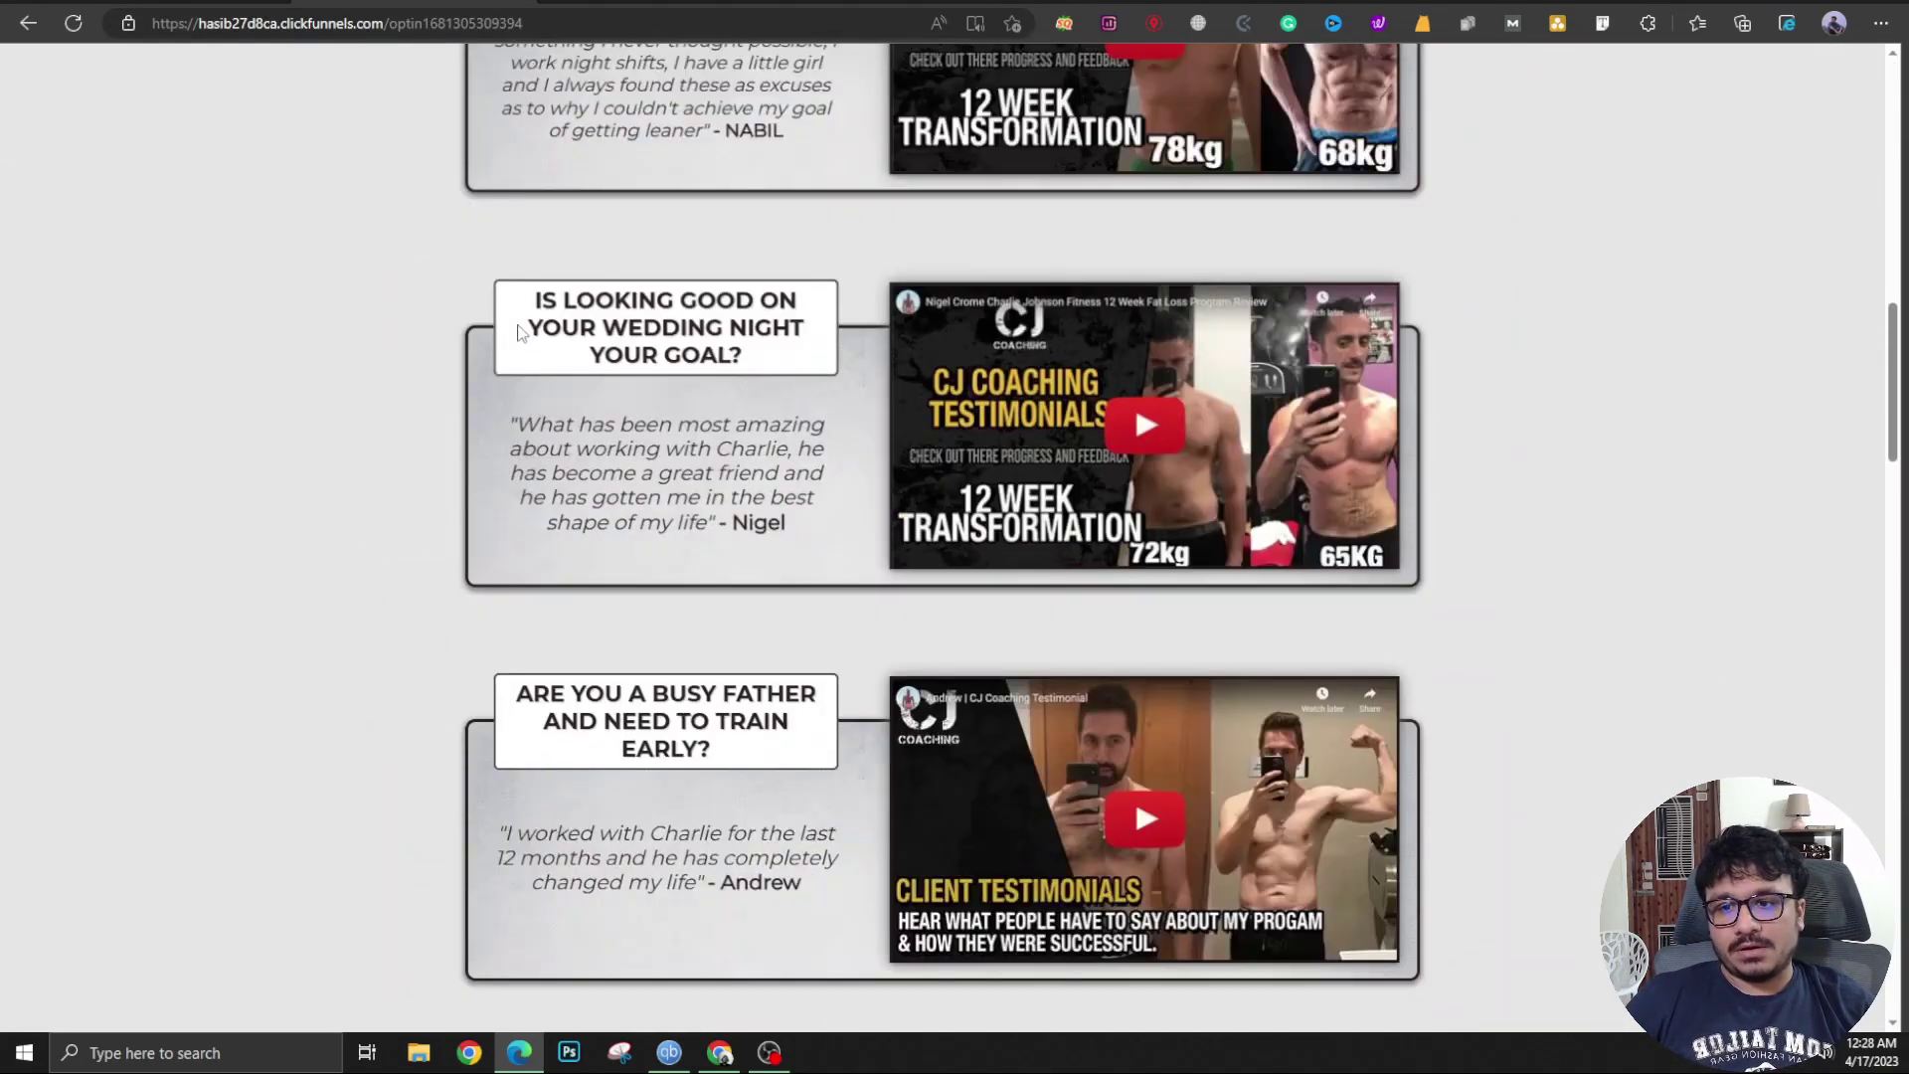
{"action": "scroll", "coordinate": [518, 332], "scroll_direction": "down", "scroll_amount": 10}
{"action": "scroll", "coordinate": [516, 328], "scroll_direction": "down", "scroll_amount": 10}
{"action": "scroll", "coordinate": [519, 326], "scroll_direction": "down", "scroll_amount": 10}
{"action": "scroll", "coordinate": [521, 323], "scroll_direction": "up", "scroll_amount": 3}
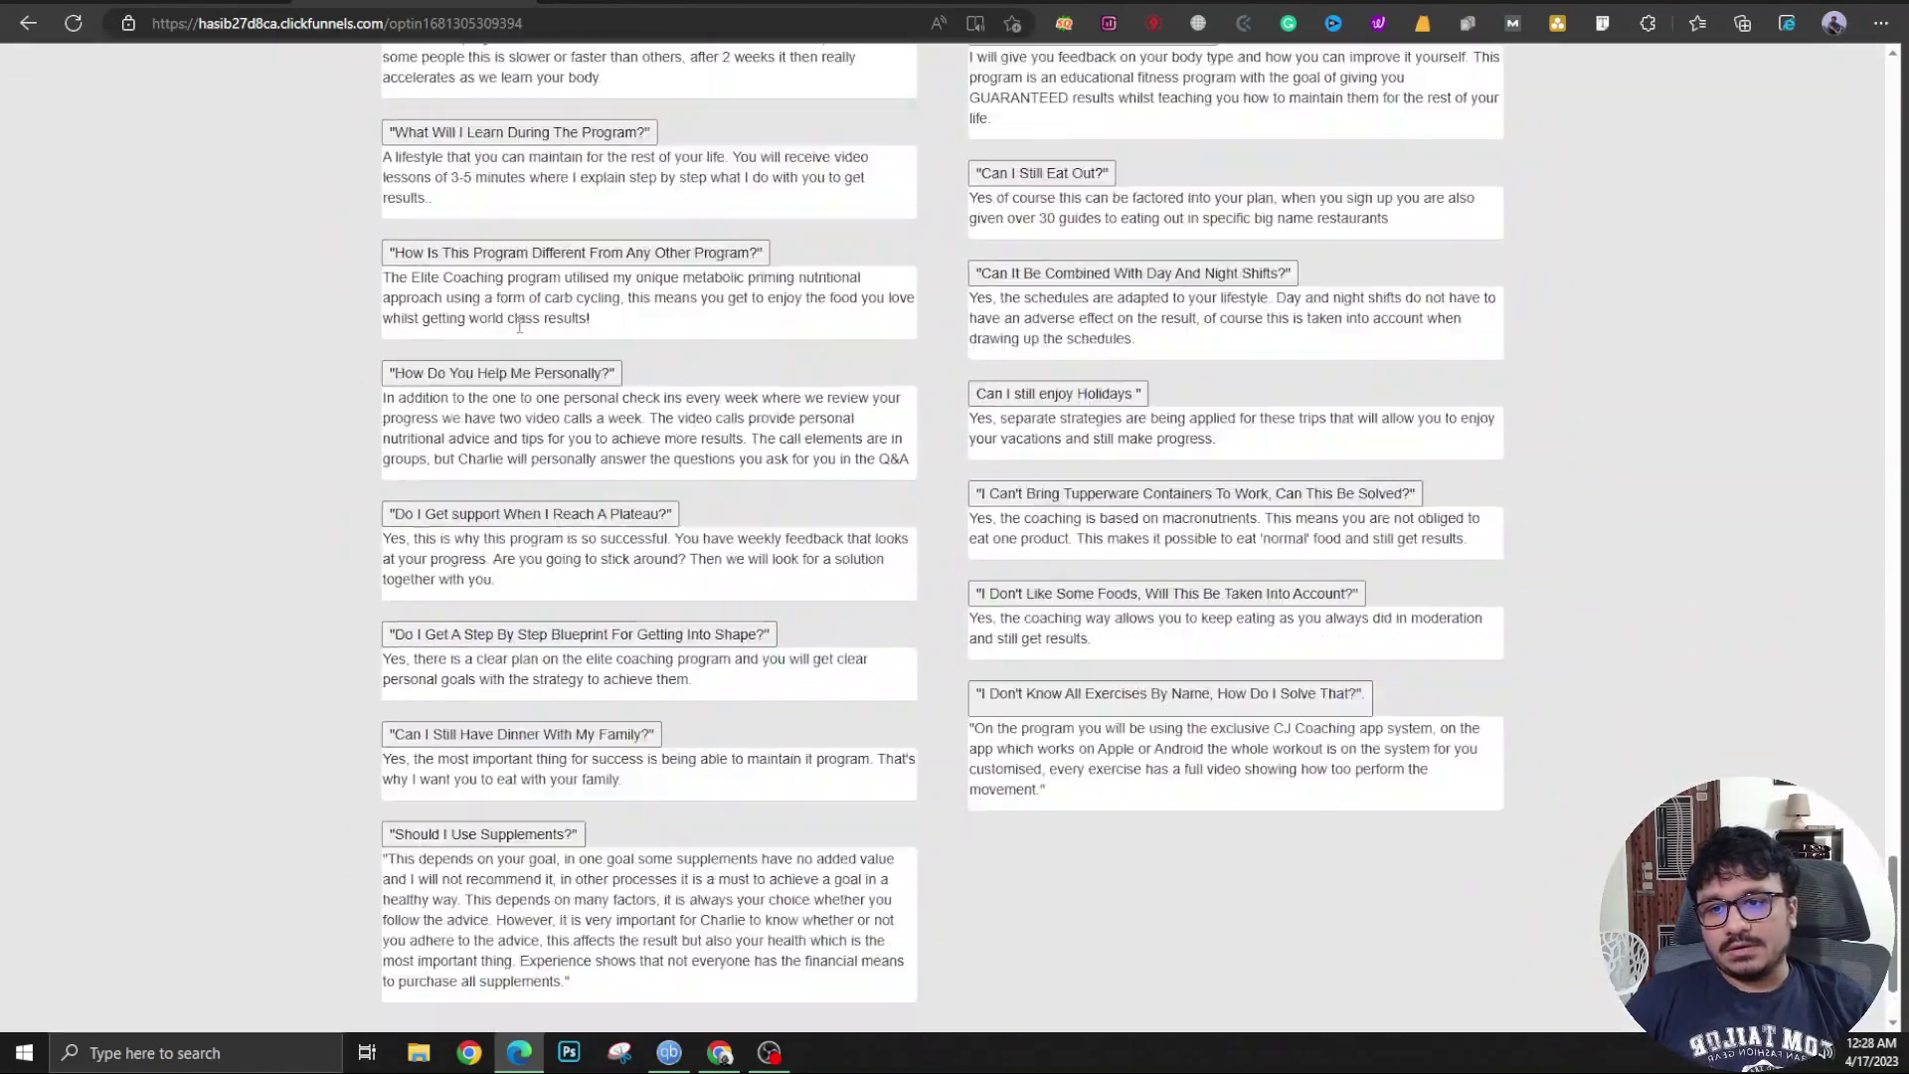
{"action": "scroll", "coordinate": [521, 326], "scroll_direction": "up", "scroll_amount": 10}
{"action": "scroll", "coordinate": [521, 328], "scroll_direction": "up", "scroll_amount": 10}
{"action": "scroll", "coordinate": [521, 335], "scroll_direction": "up", "scroll_amount": 10}
{"action": "scroll", "coordinate": [521, 334], "scroll_direction": "up", "scroll_amount": 2}
{"action": "left_click", "coordinate": [1307, 224]}
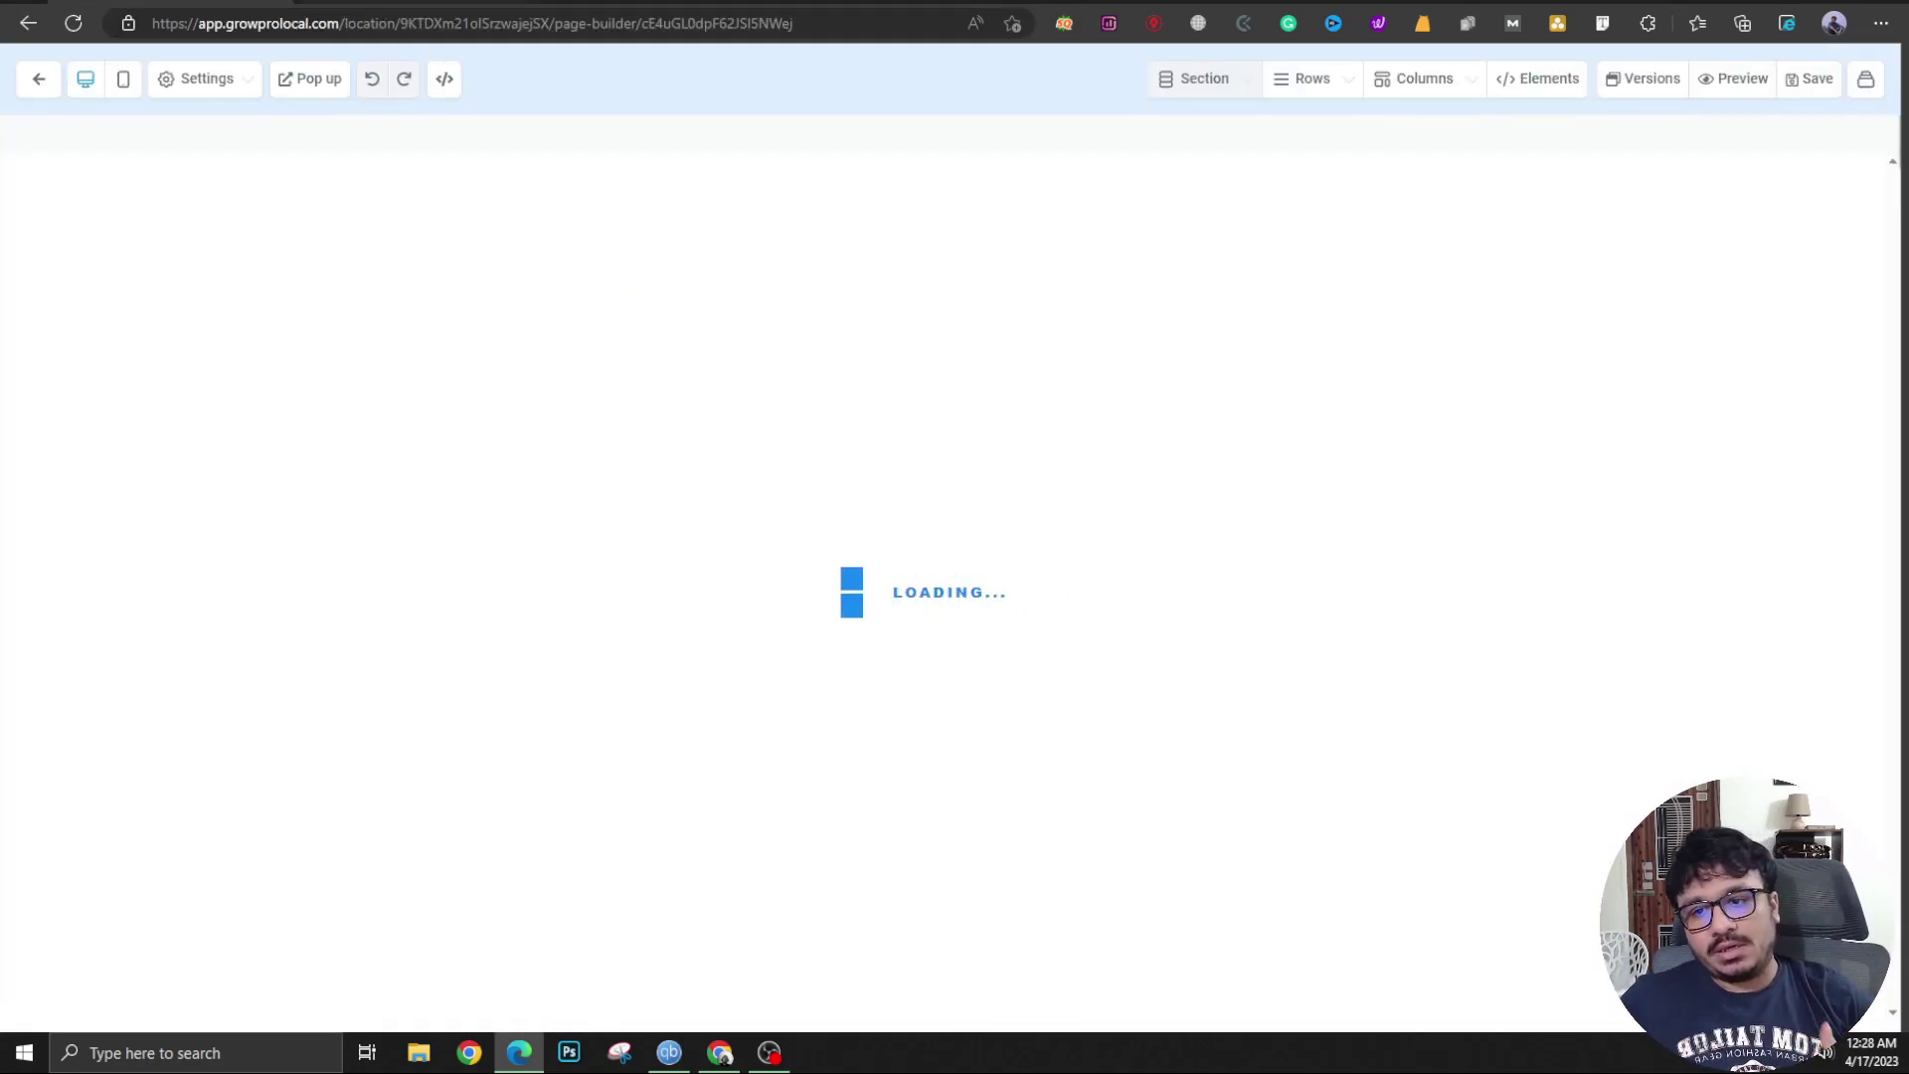
{"action": "left_click", "coordinate": [432, 3]}
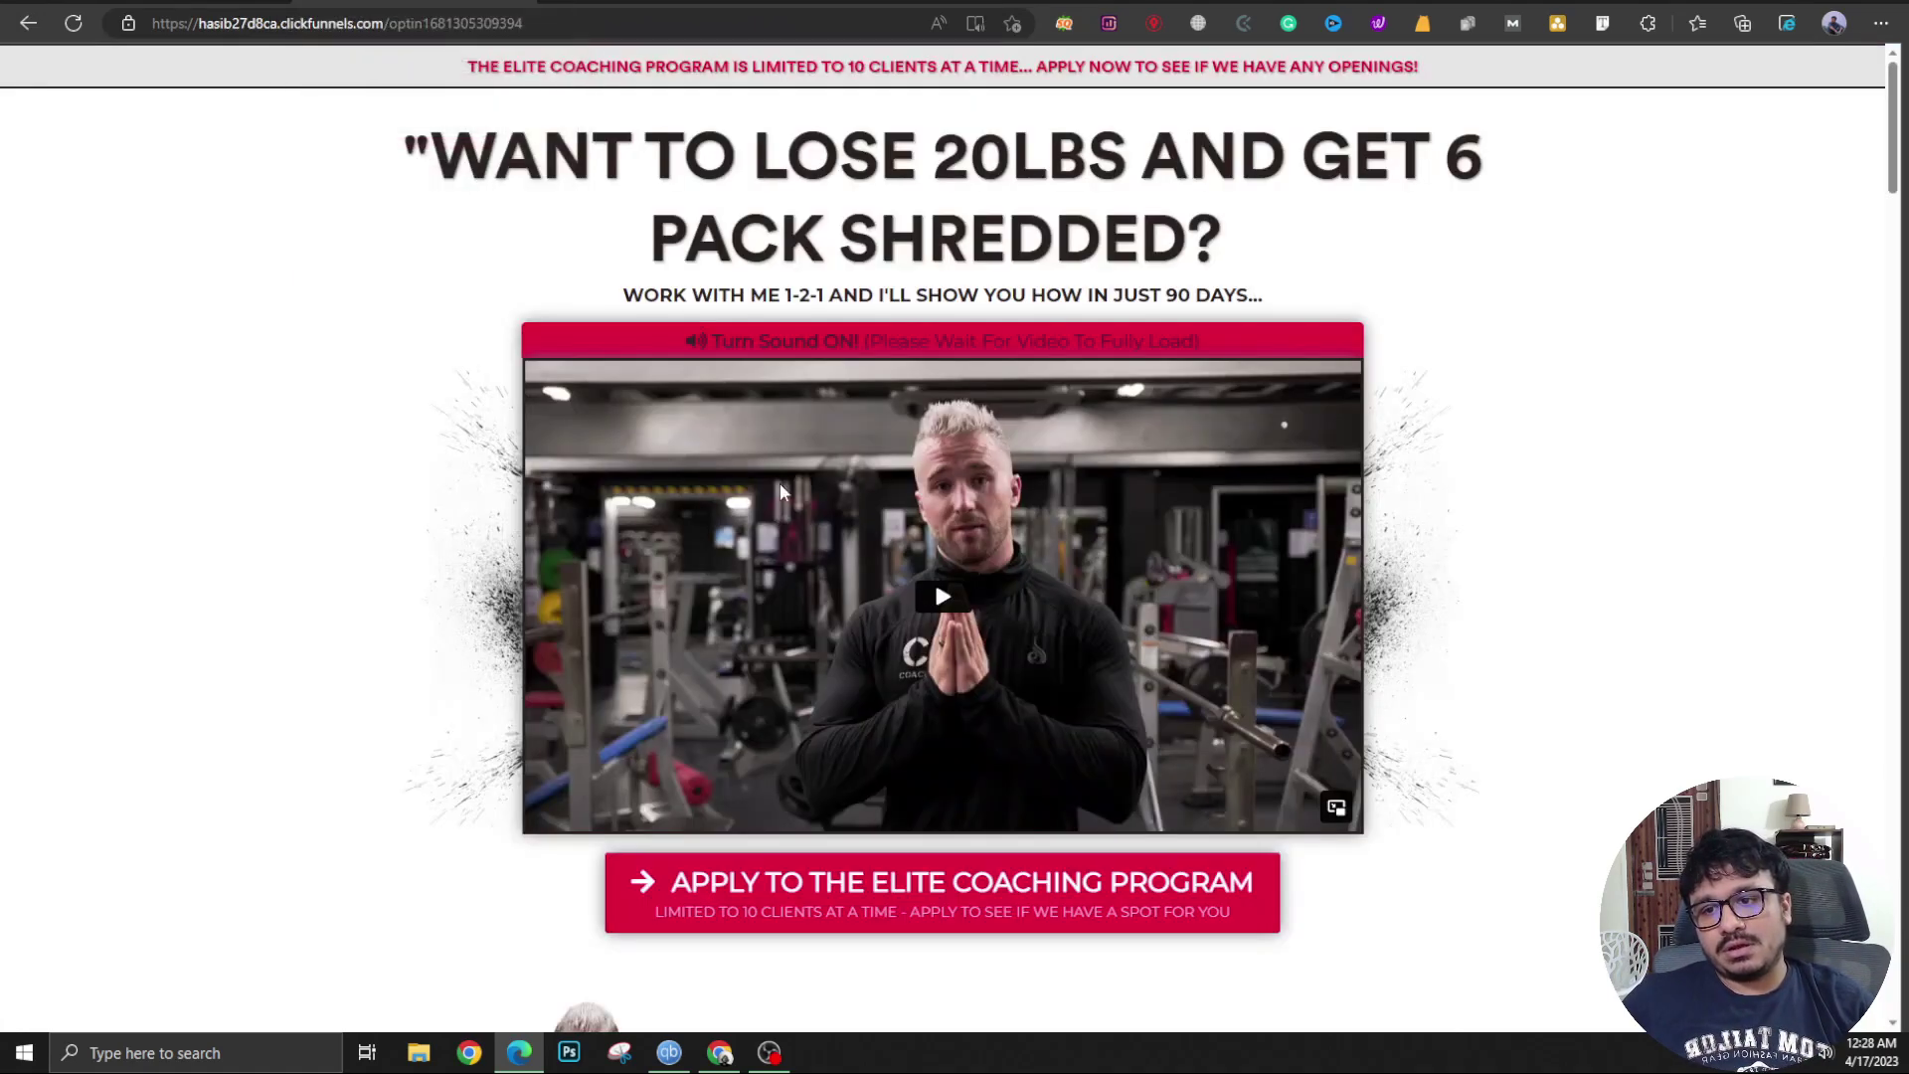
{"action": "scroll", "coordinate": [394, 663], "scroll_direction": "down", "scroll_amount": 1}
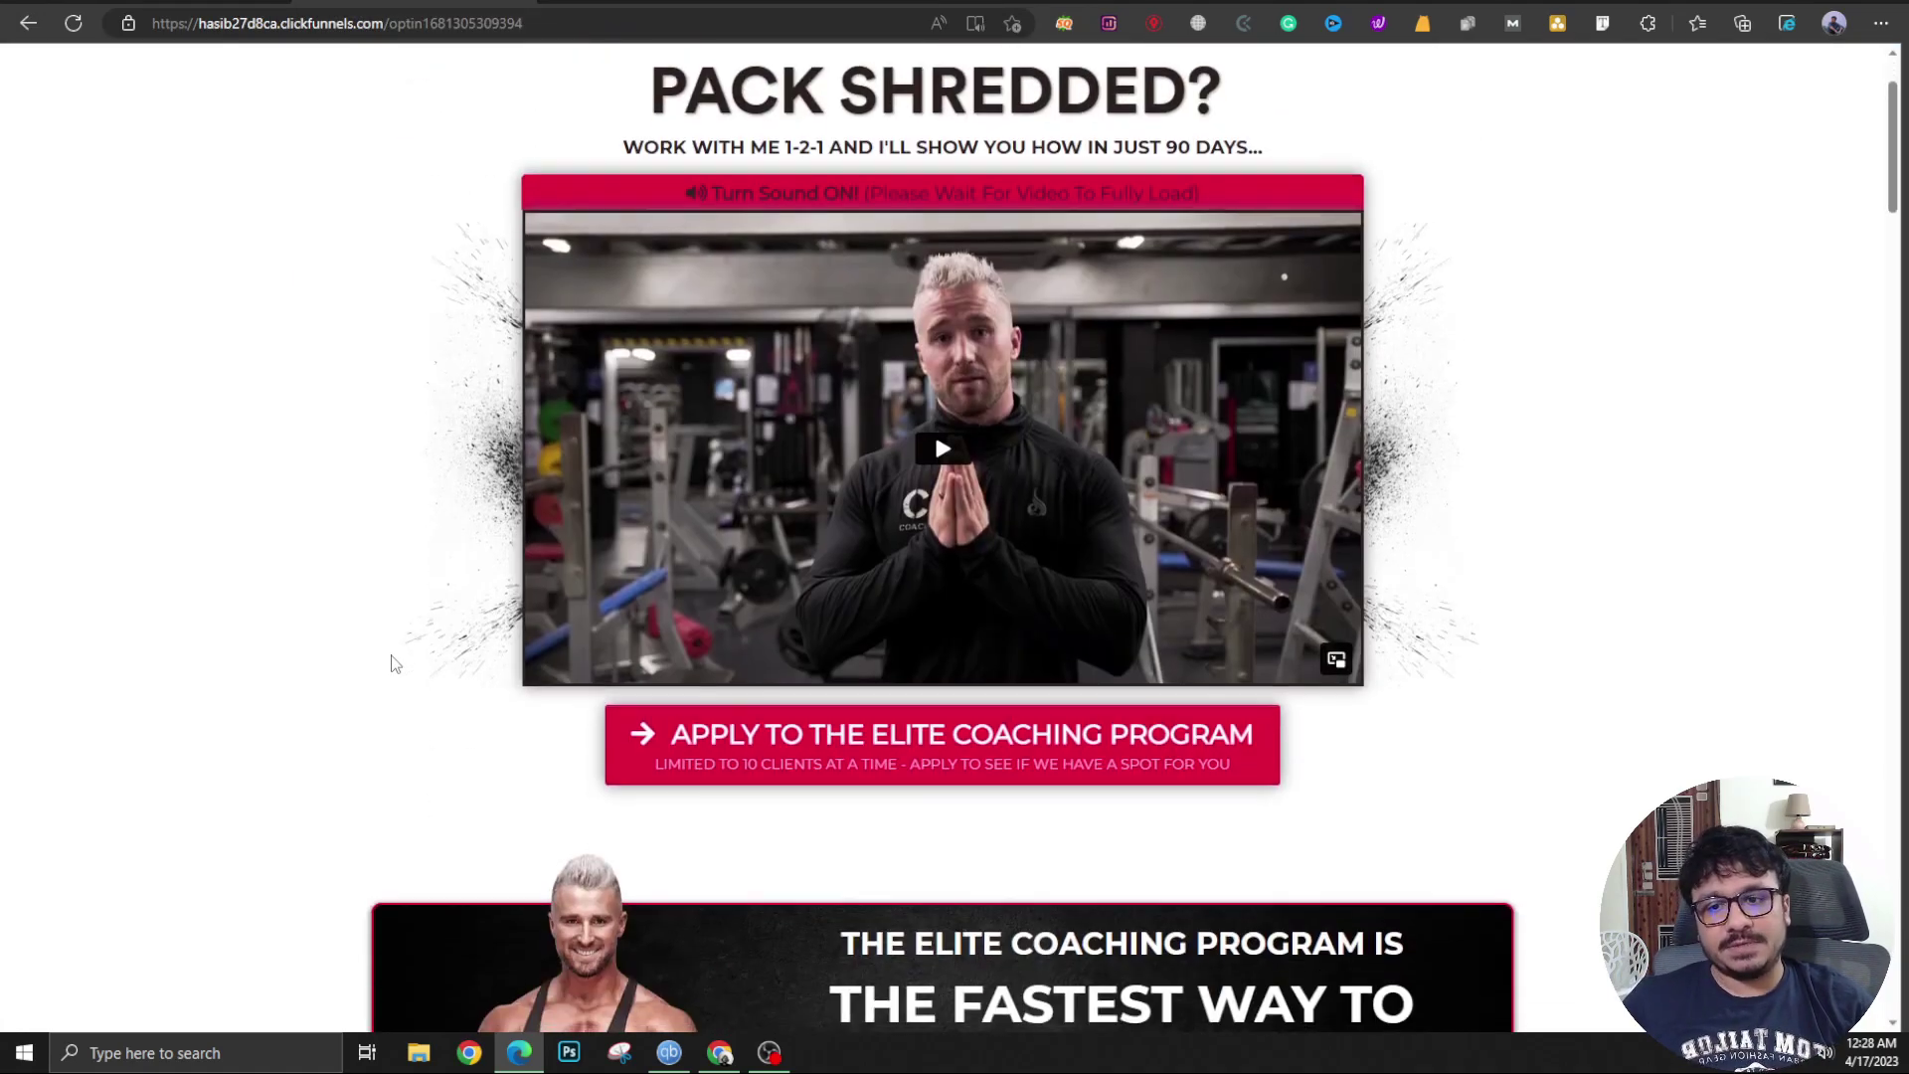
{"action": "scroll", "coordinate": [423, 627], "scroll_direction": "down", "scroll_amount": 4}
{"action": "scroll", "coordinate": [422, 629], "scroll_direction": "down", "scroll_amount": 5}
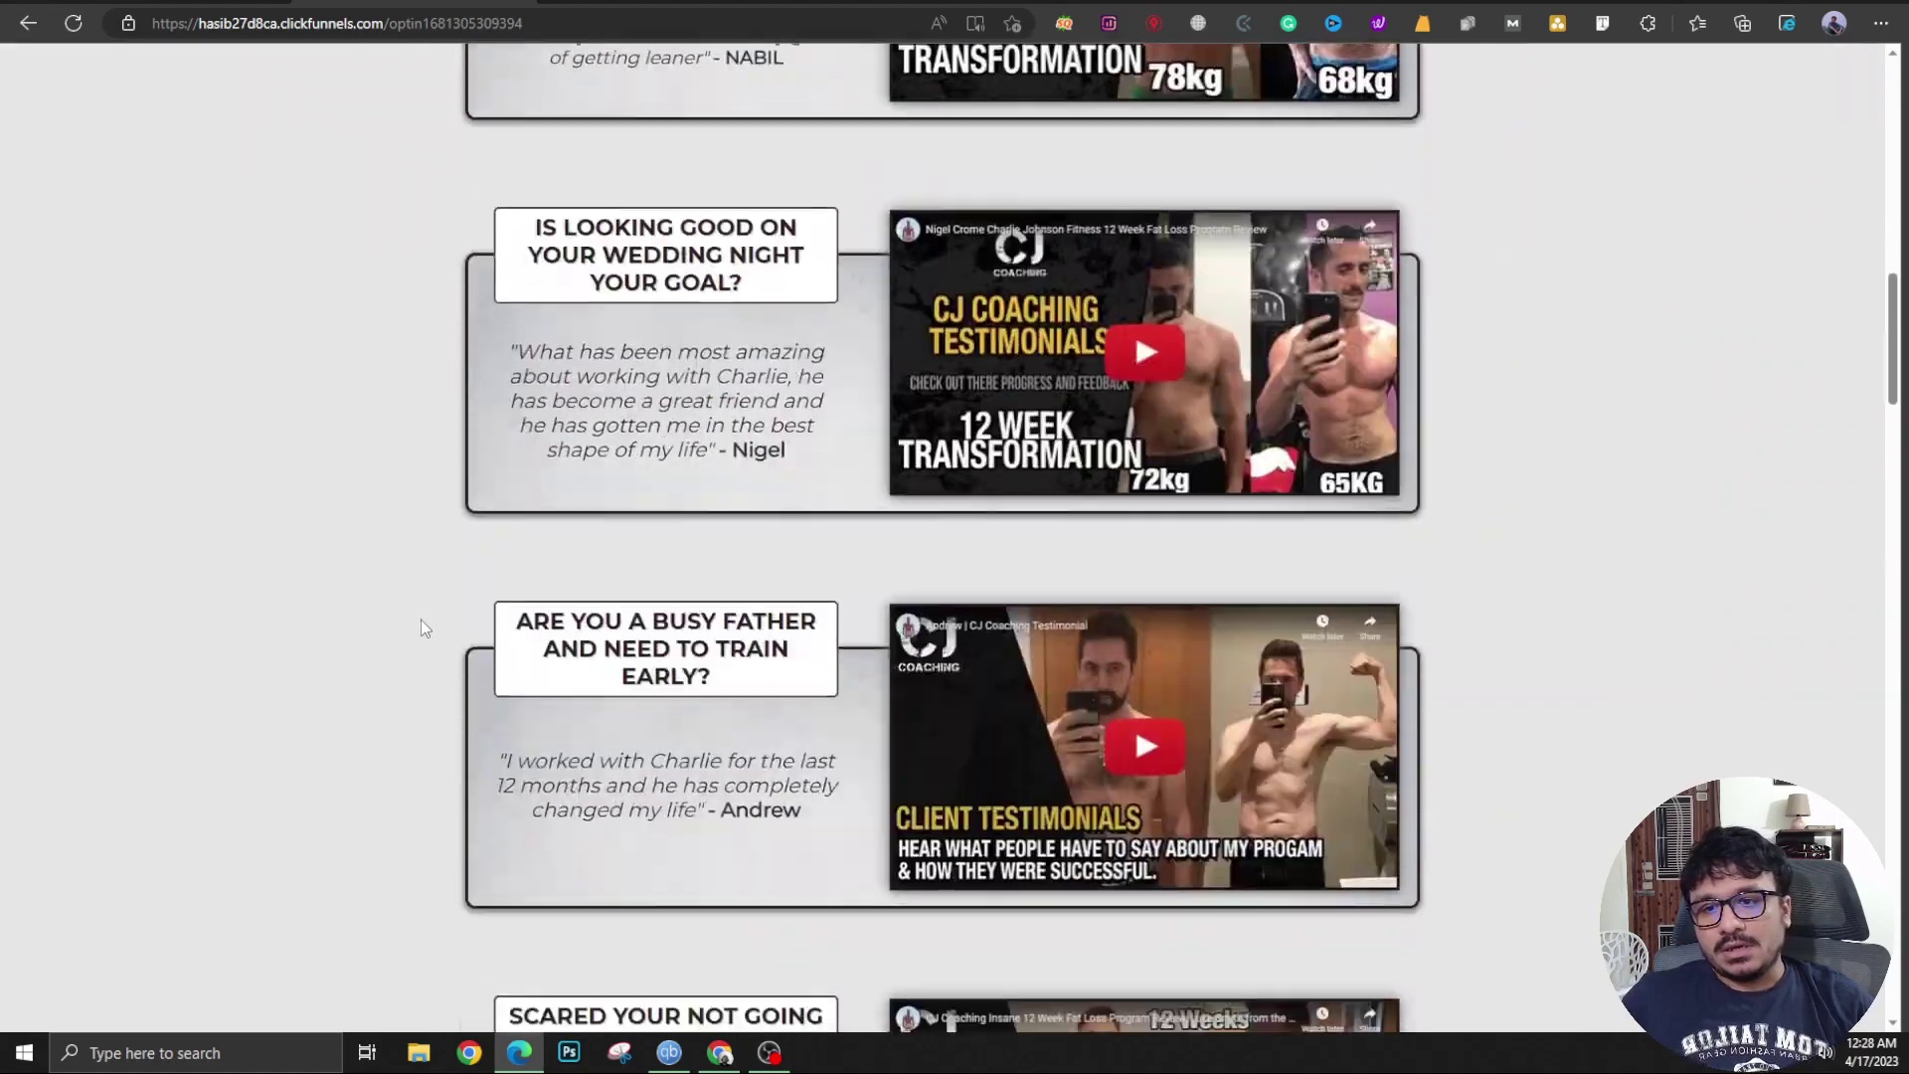
{"action": "scroll", "coordinate": [422, 628], "scroll_direction": "down", "scroll_amount": 7}
{"action": "scroll", "coordinate": [423, 628], "scroll_direction": "down", "scroll_amount": 7}
{"action": "scroll", "coordinate": [422, 626], "scroll_direction": "down", "scroll_amount": 5}
{"action": "scroll", "coordinate": [421, 626], "scroll_direction": "down", "scroll_amount": 7}
{"action": "scroll", "coordinate": [421, 627], "scroll_direction": "up", "scroll_amount": 8}
{"action": "scroll", "coordinate": [423, 627], "scroll_direction": "up", "scroll_amount": 5}
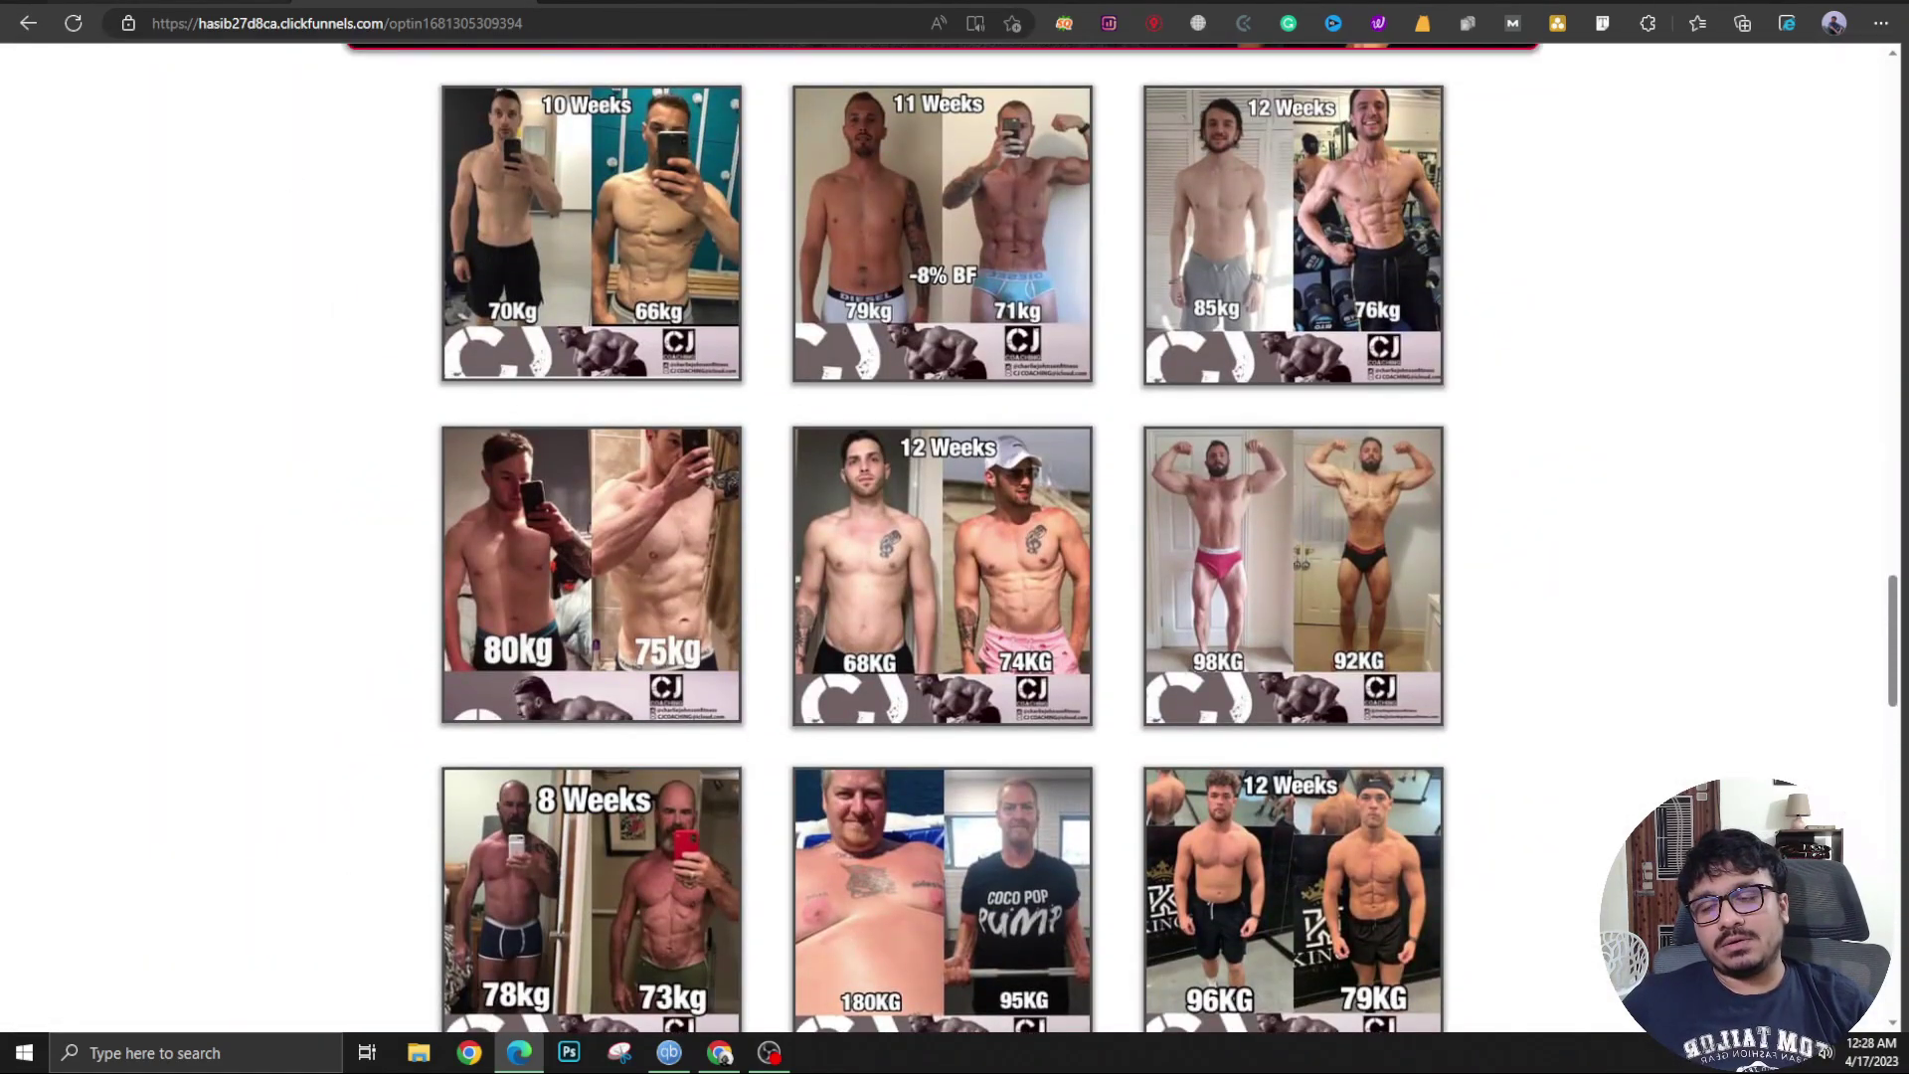
- Review the imported opt-in page in the Grow Pro Local builder and hide Section Settings
{"action": "left_click", "coordinate": [179, 5]}
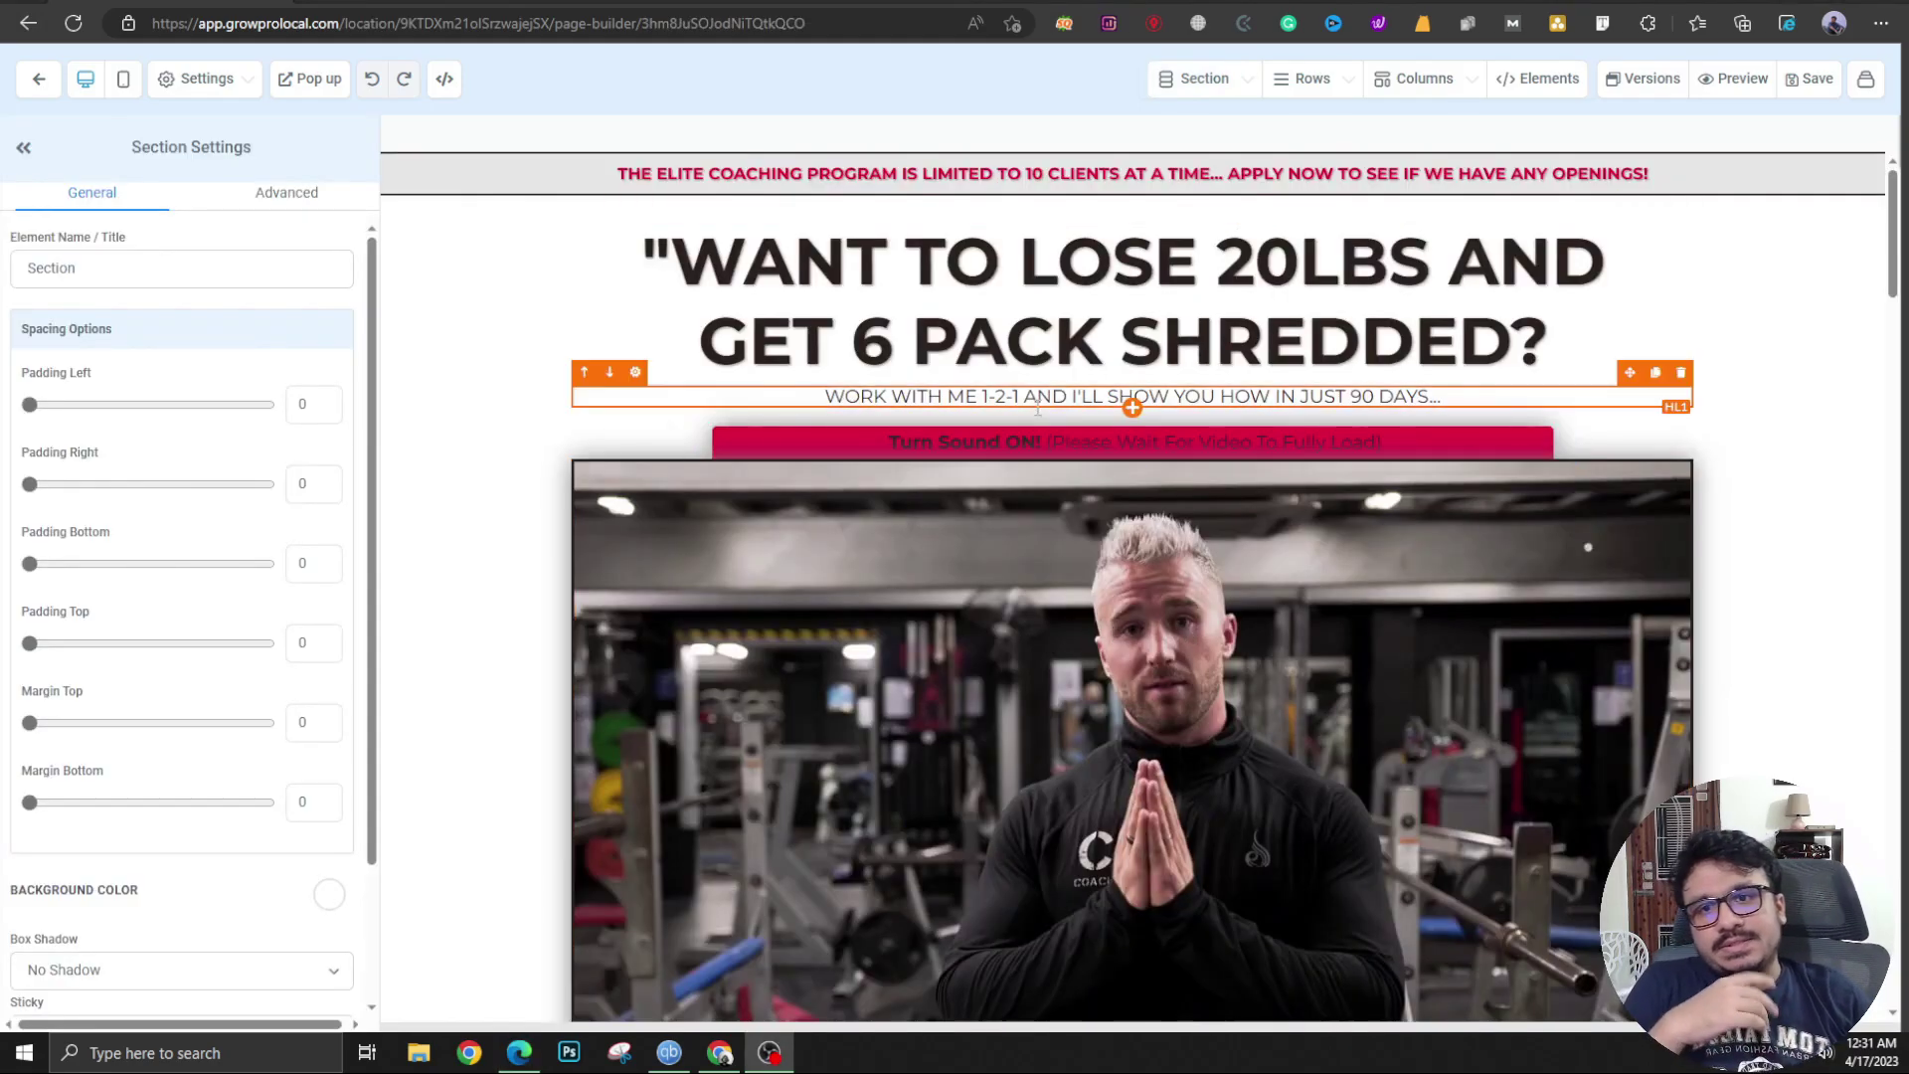
{"action": "scroll", "coordinate": [1020, 392], "scroll_direction": "down", "scroll_amount": 1}
{"action": "scroll", "coordinate": [1020, 391], "scroll_direction": "down", "scroll_amount": 1}
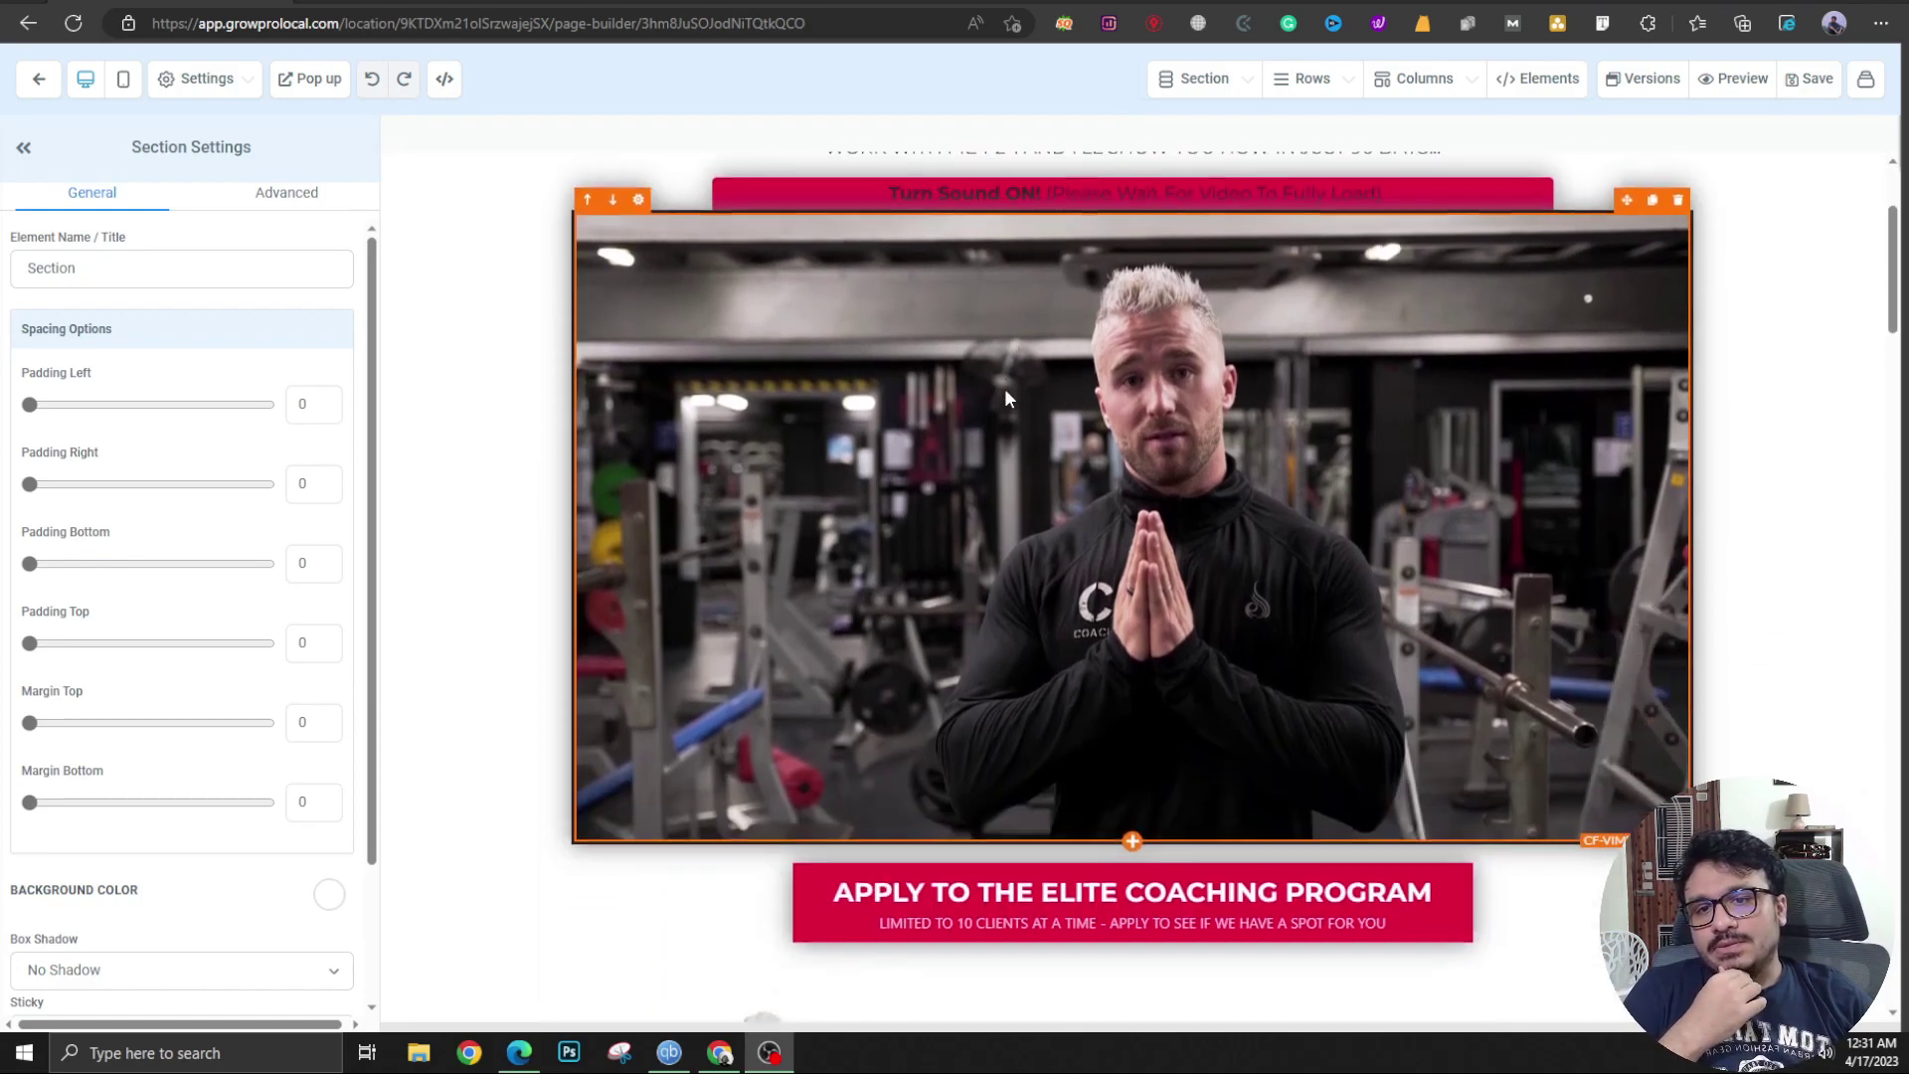
{"action": "scroll", "coordinate": [1005, 388], "scroll_direction": "down", "scroll_amount": 3}
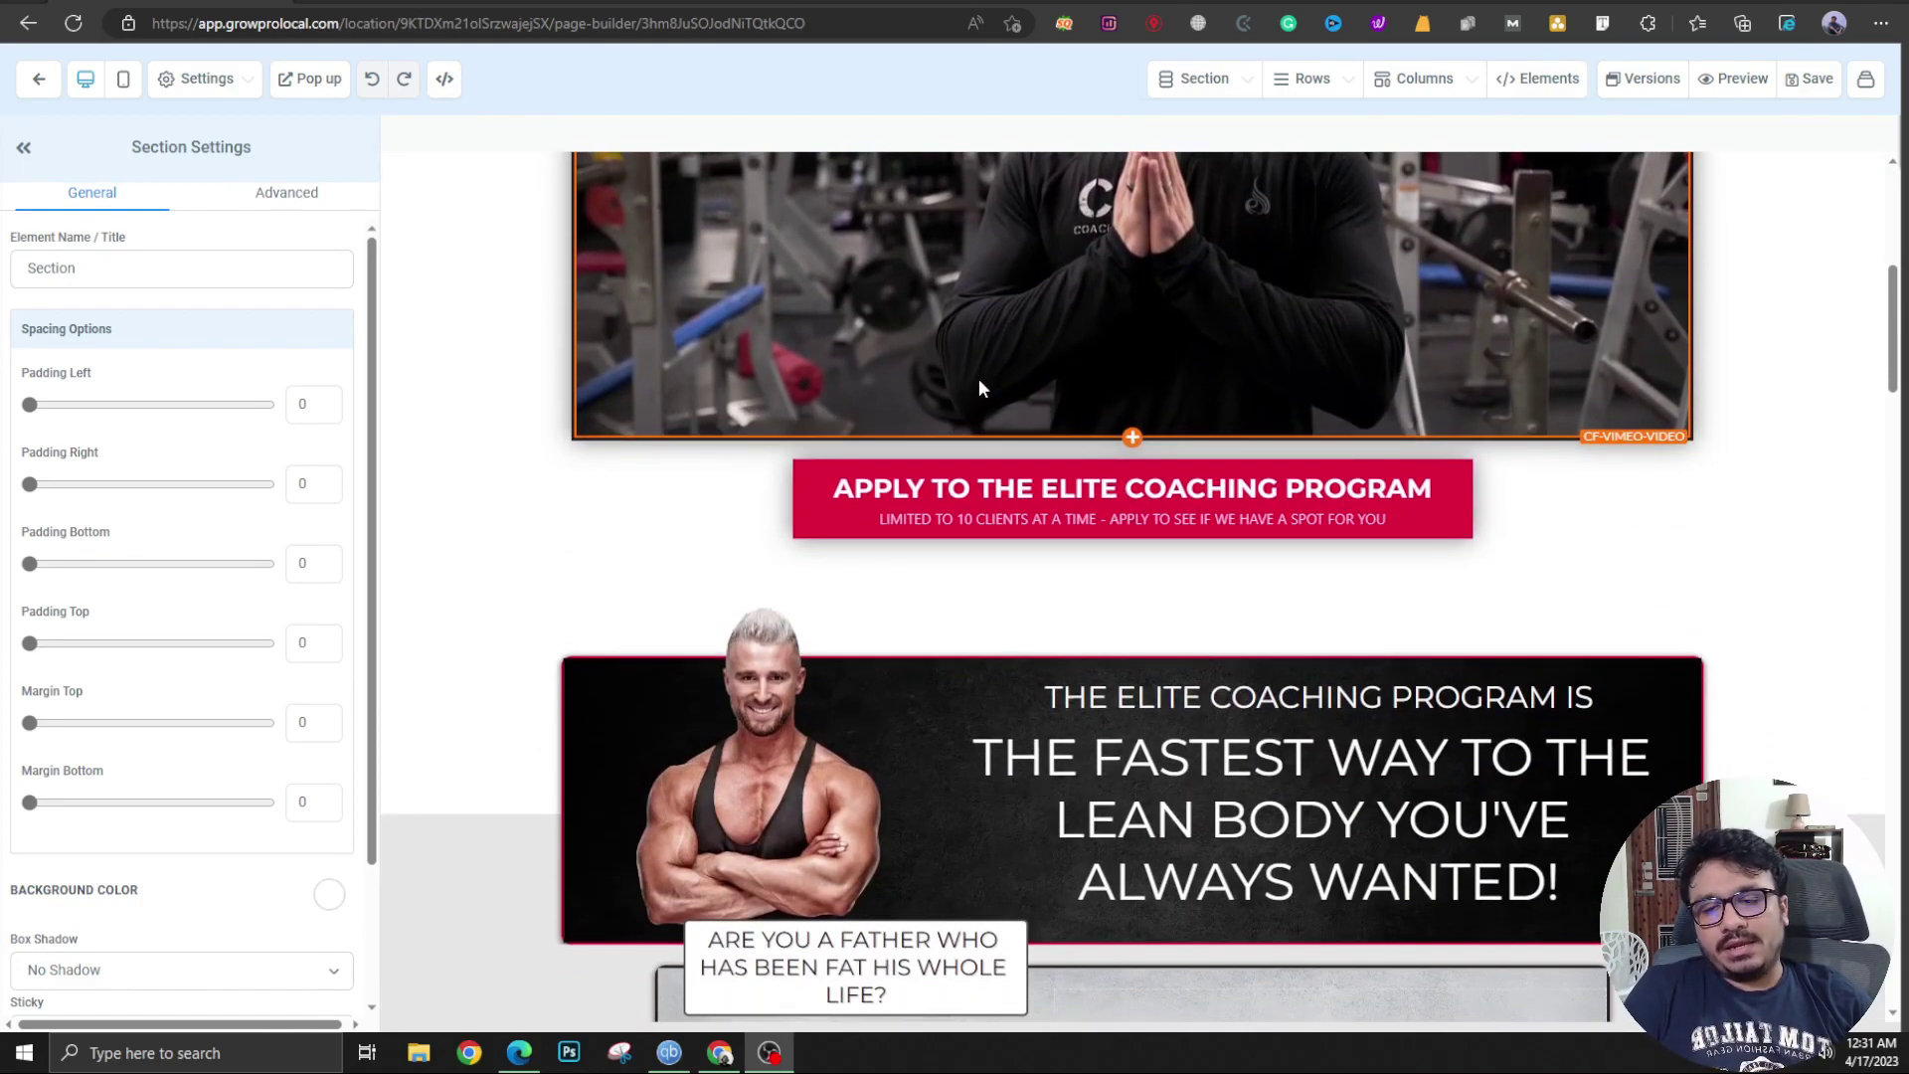
{"action": "scroll", "coordinate": [984, 380], "scroll_direction": "down", "scroll_amount": 1}
{"action": "scroll", "coordinate": [1029, 448], "scroll_direction": "down", "scroll_amount": 3}
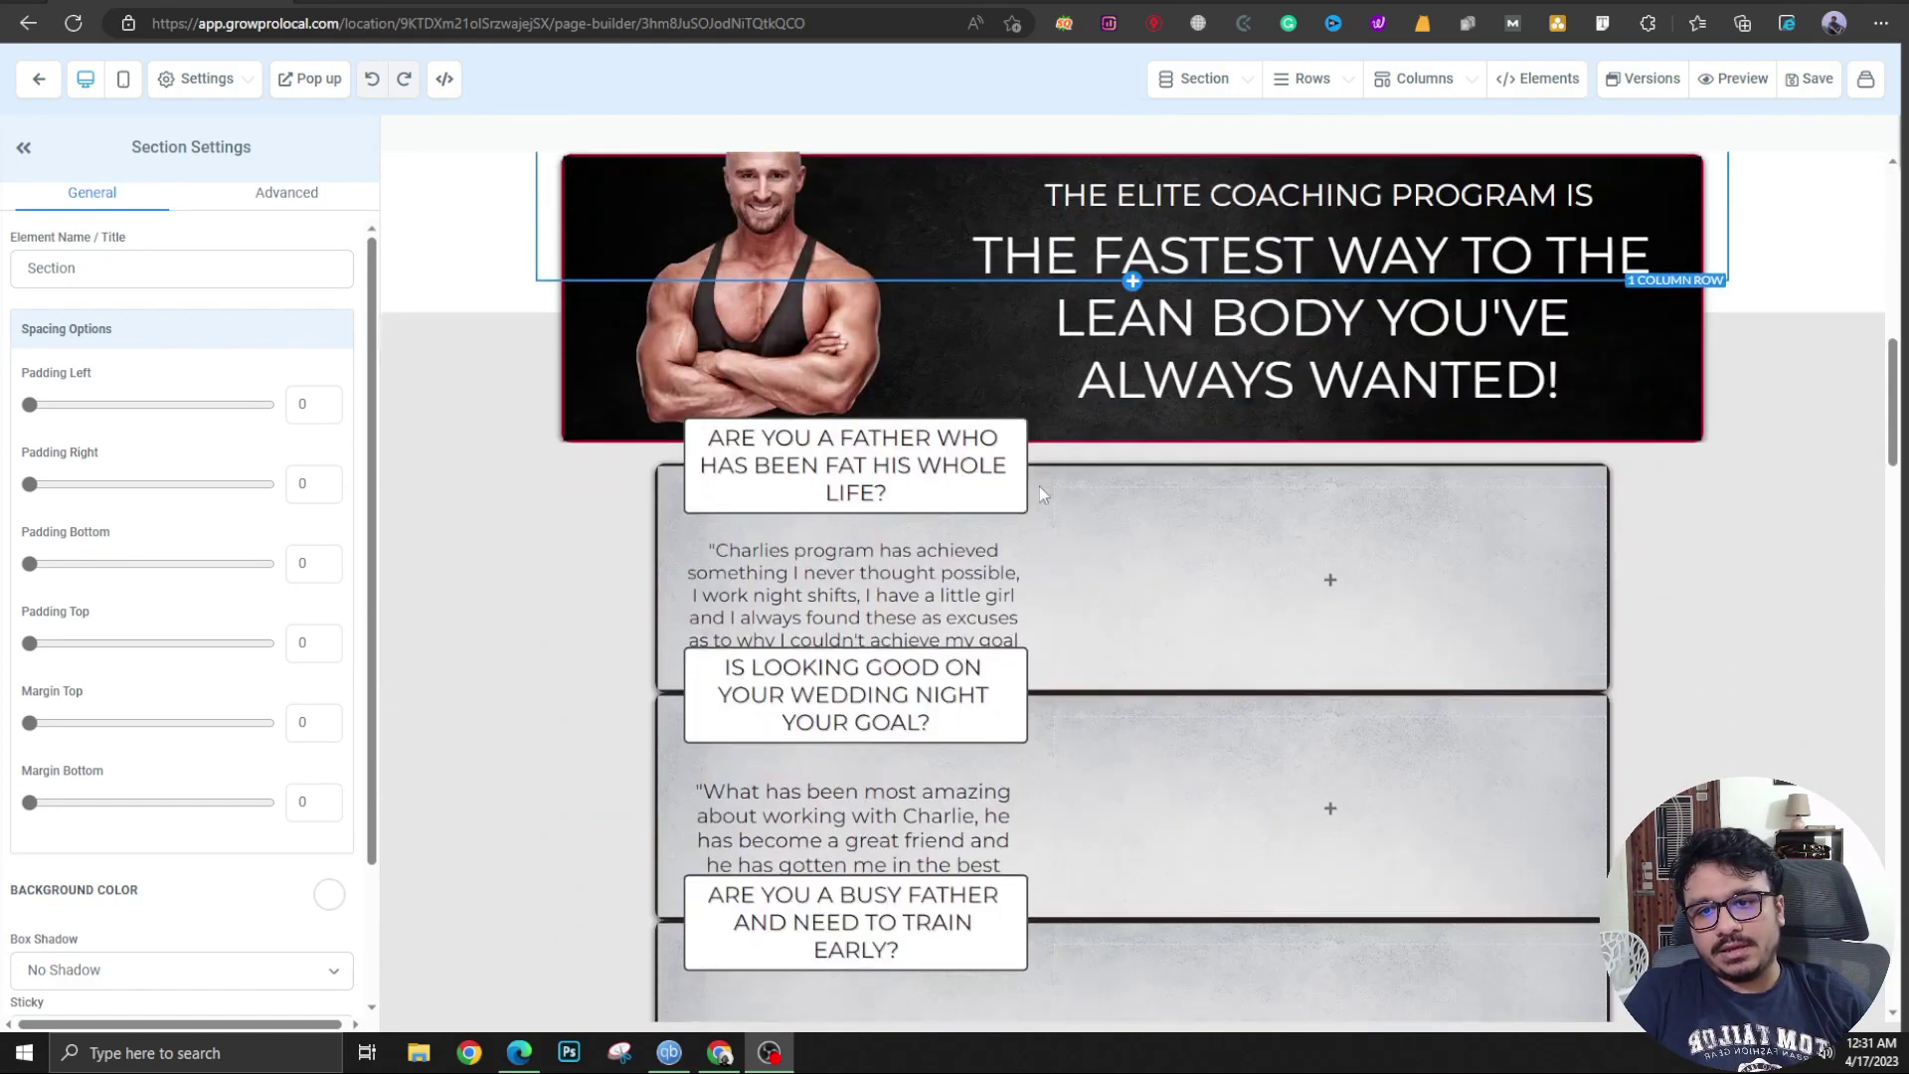
{"action": "scroll", "coordinate": [1040, 487], "scroll_direction": "down", "scroll_amount": 2}
{"action": "scroll", "coordinate": [1193, 568], "scroll_direction": "down", "scroll_amount": 1}
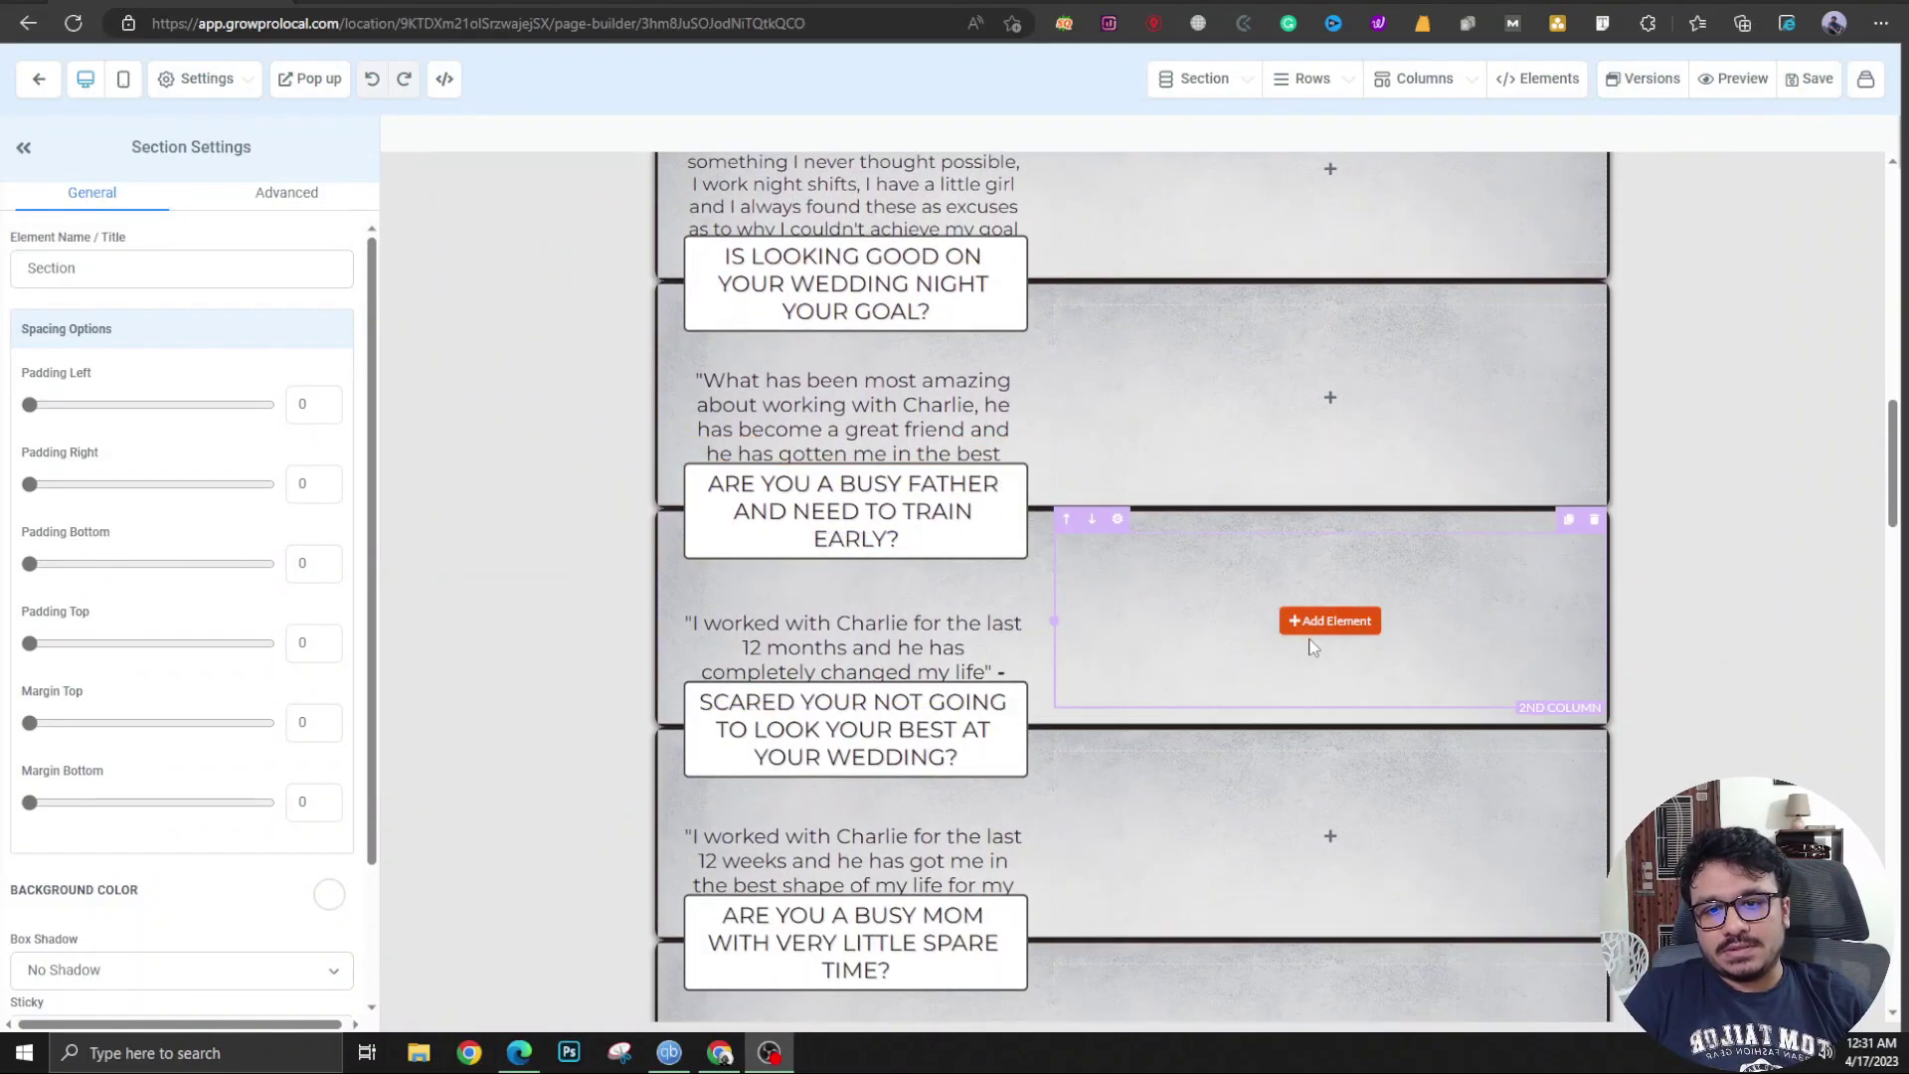
{"action": "scroll", "coordinate": [1208, 493], "scroll_direction": "up", "scroll_amount": 2}
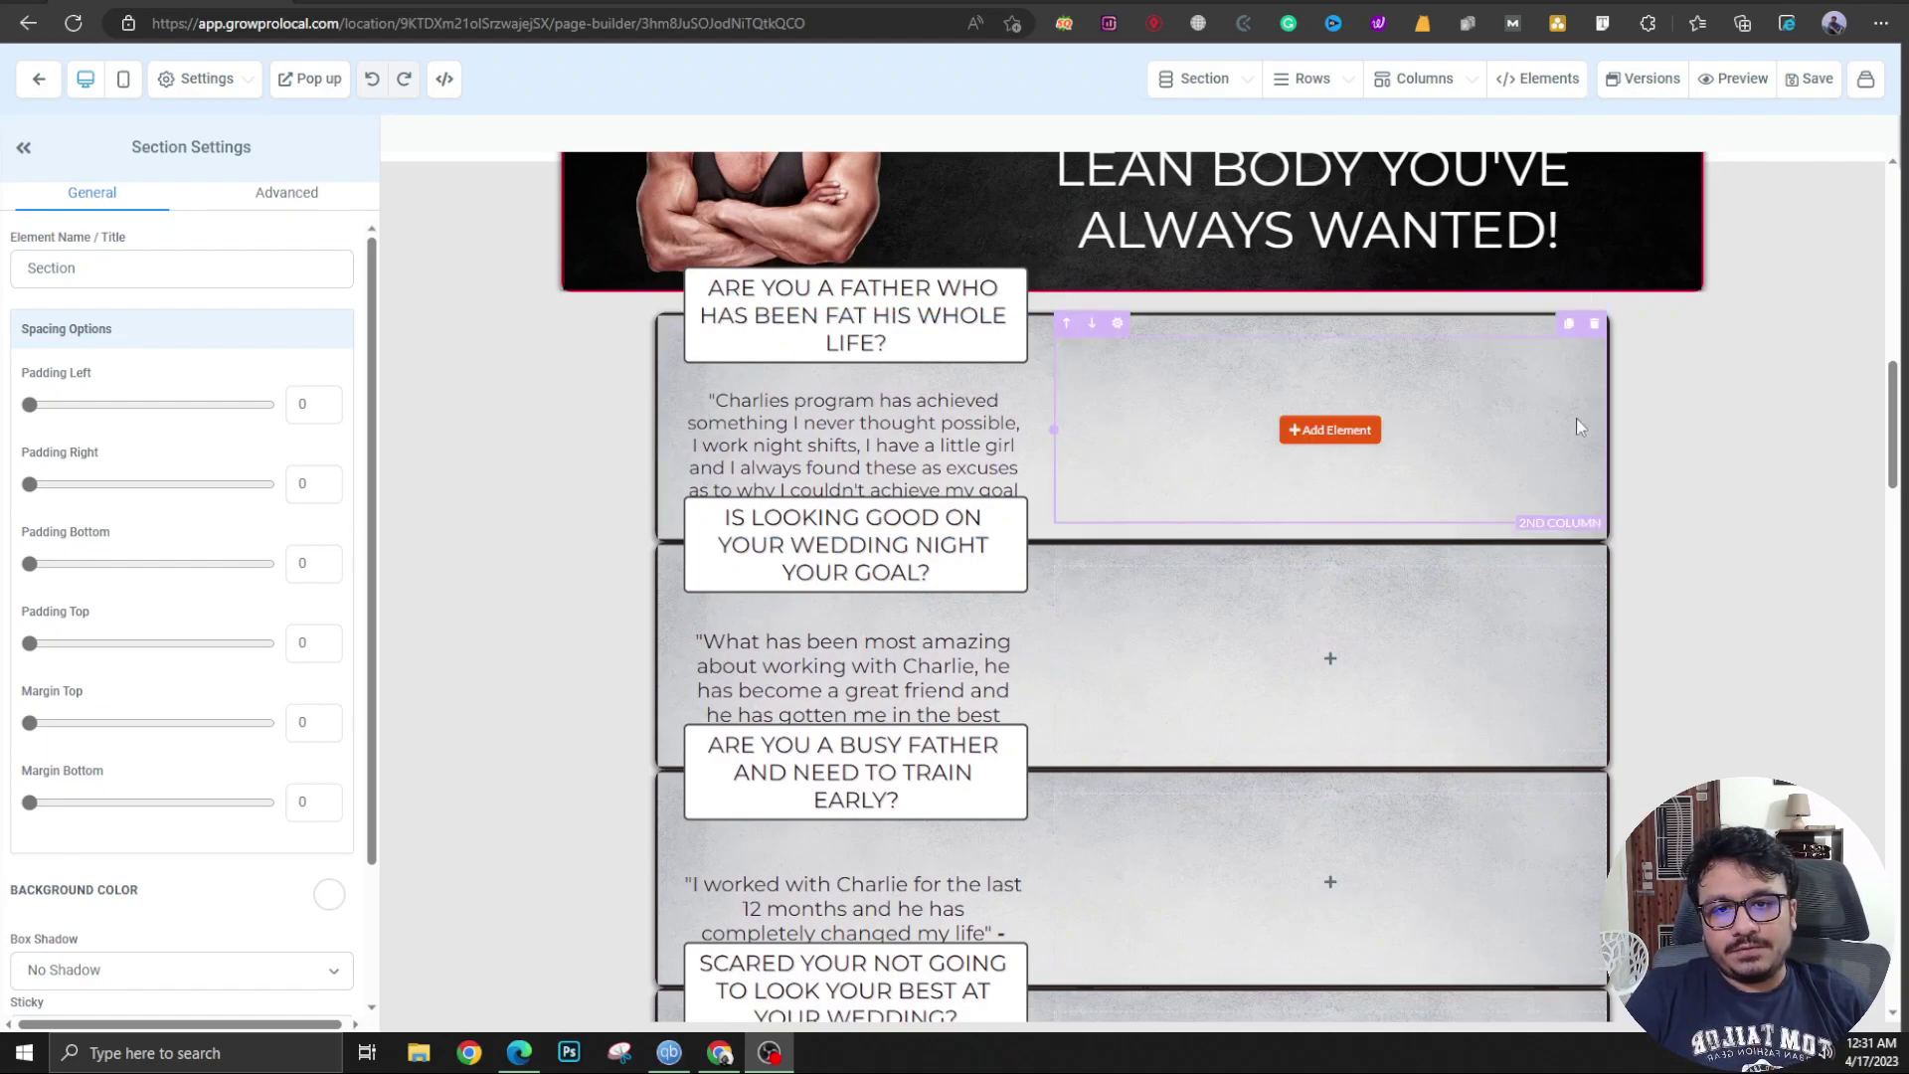
{"action": "scroll", "coordinate": [1418, 440], "scroll_direction": "down", "scroll_amount": 2}
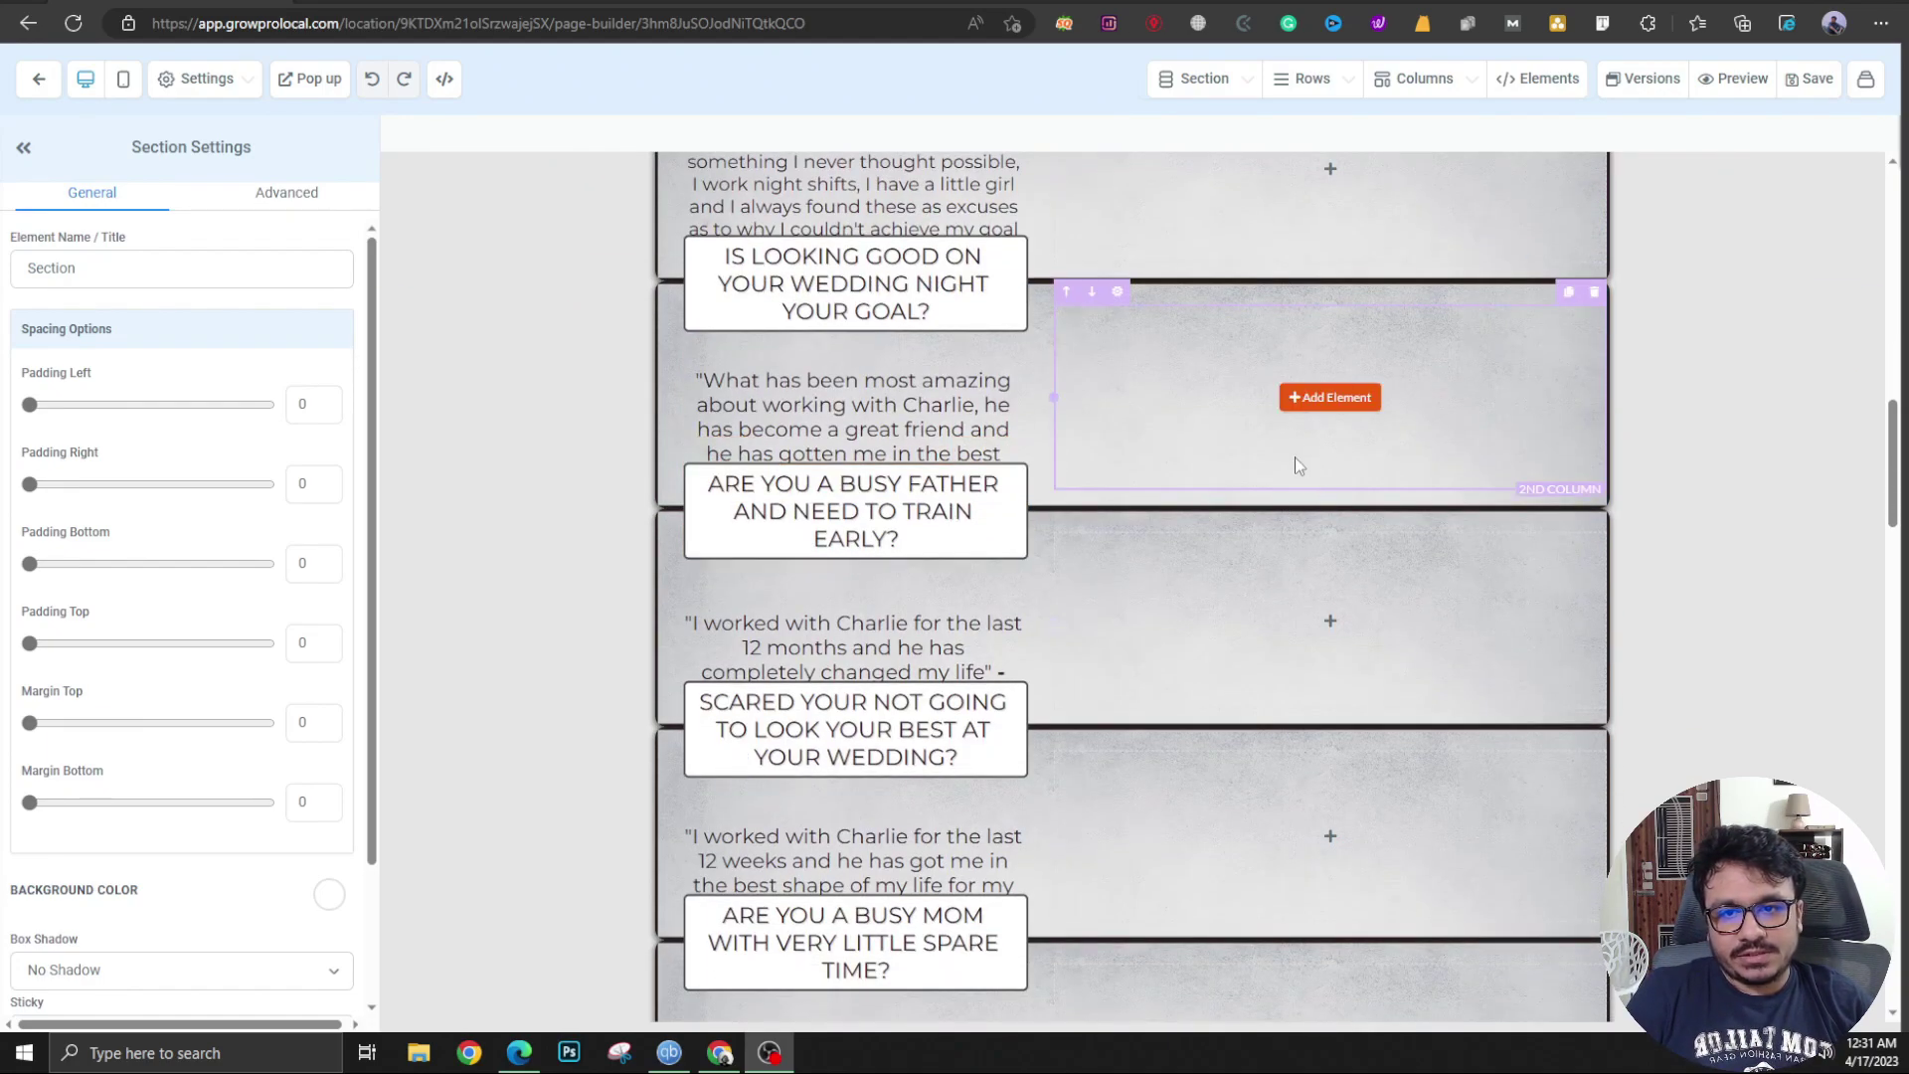
{"action": "scroll", "coordinate": [1193, 500], "scroll_direction": "down", "scroll_amount": 5}
{"action": "scroll", "coordinate": [1123, 537], "scroll_direction": "down", "scroll_amount": 3}
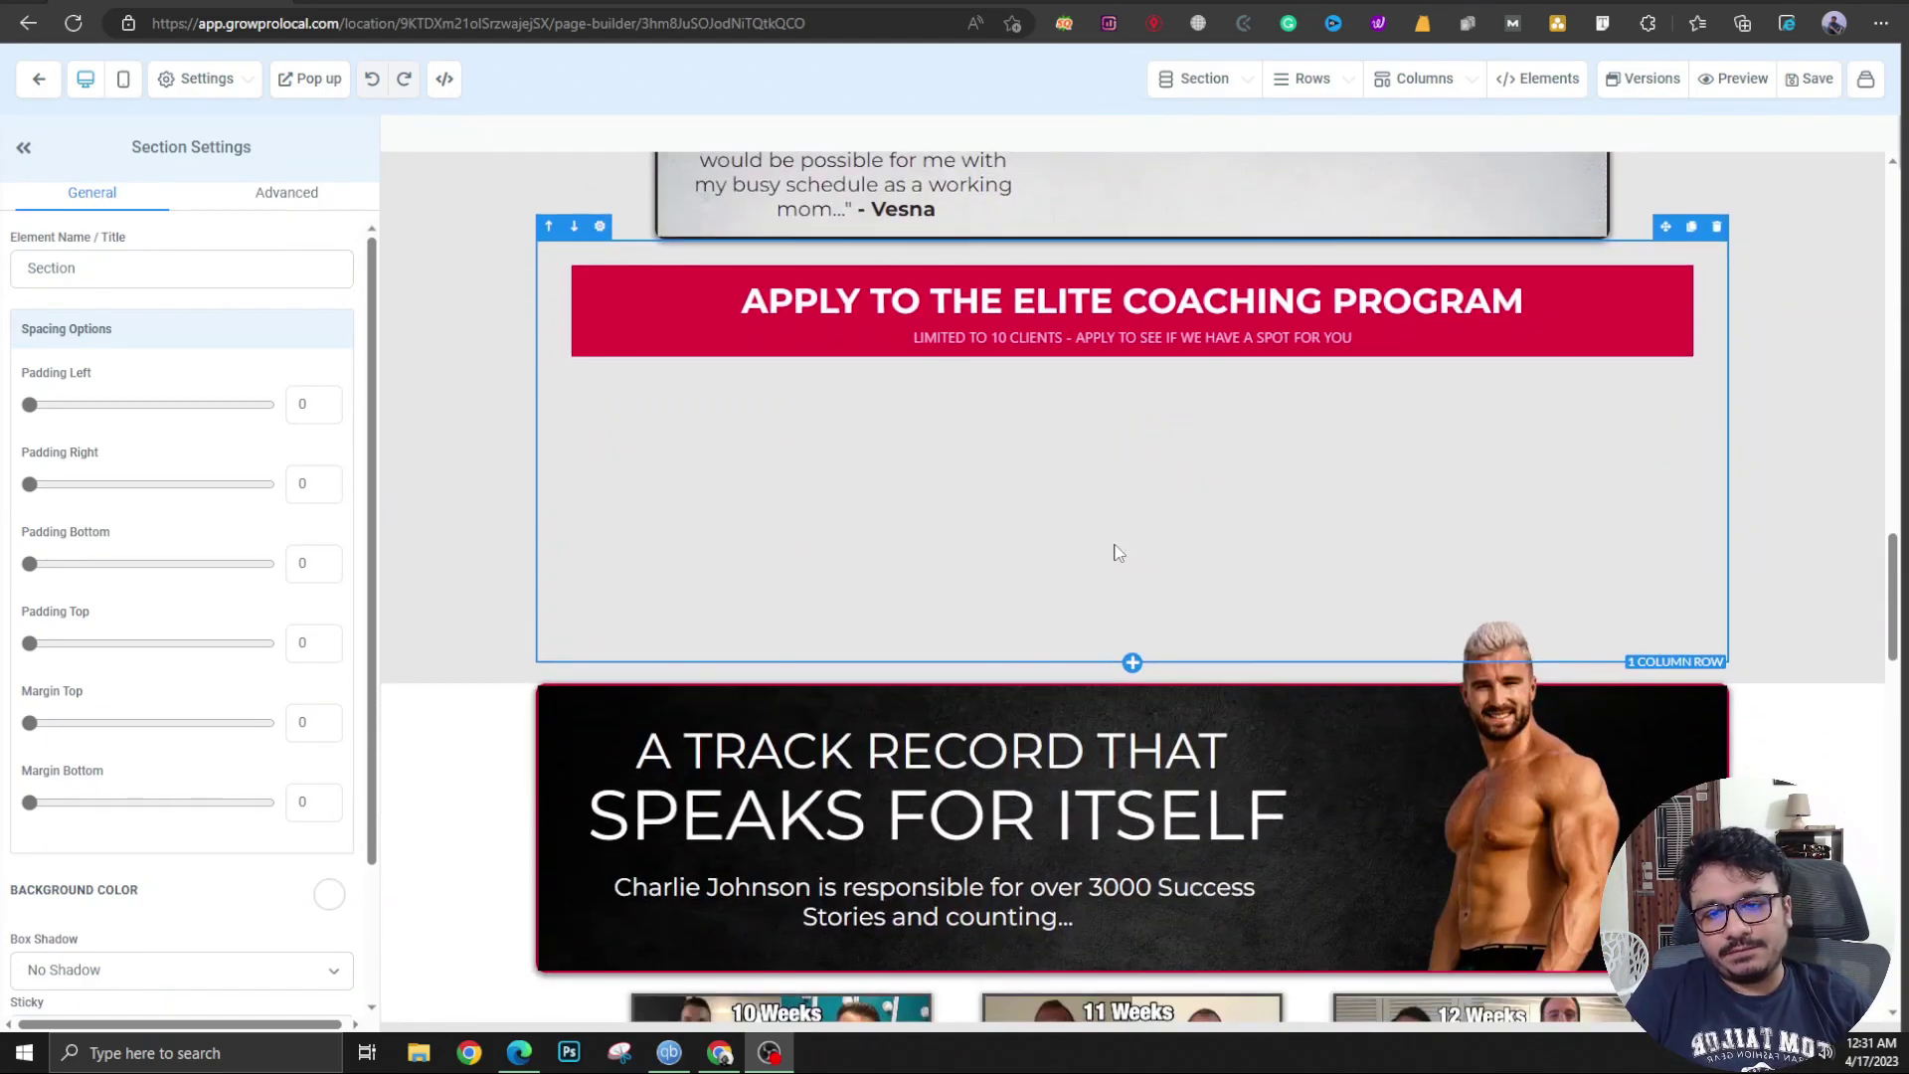
{"action": "scroll", "coordinate": [1113, 552], "scroll_direction": "down", "scroll_amount": 2}
{"action": "scroll", "coordinate": [1111, 551], "scroll_direction": "down", "scroll_amount": 2}
{"action": "scroll", "coordinate": [1104, 544], "scroll_direction": "down", "scroll_amount": 1}
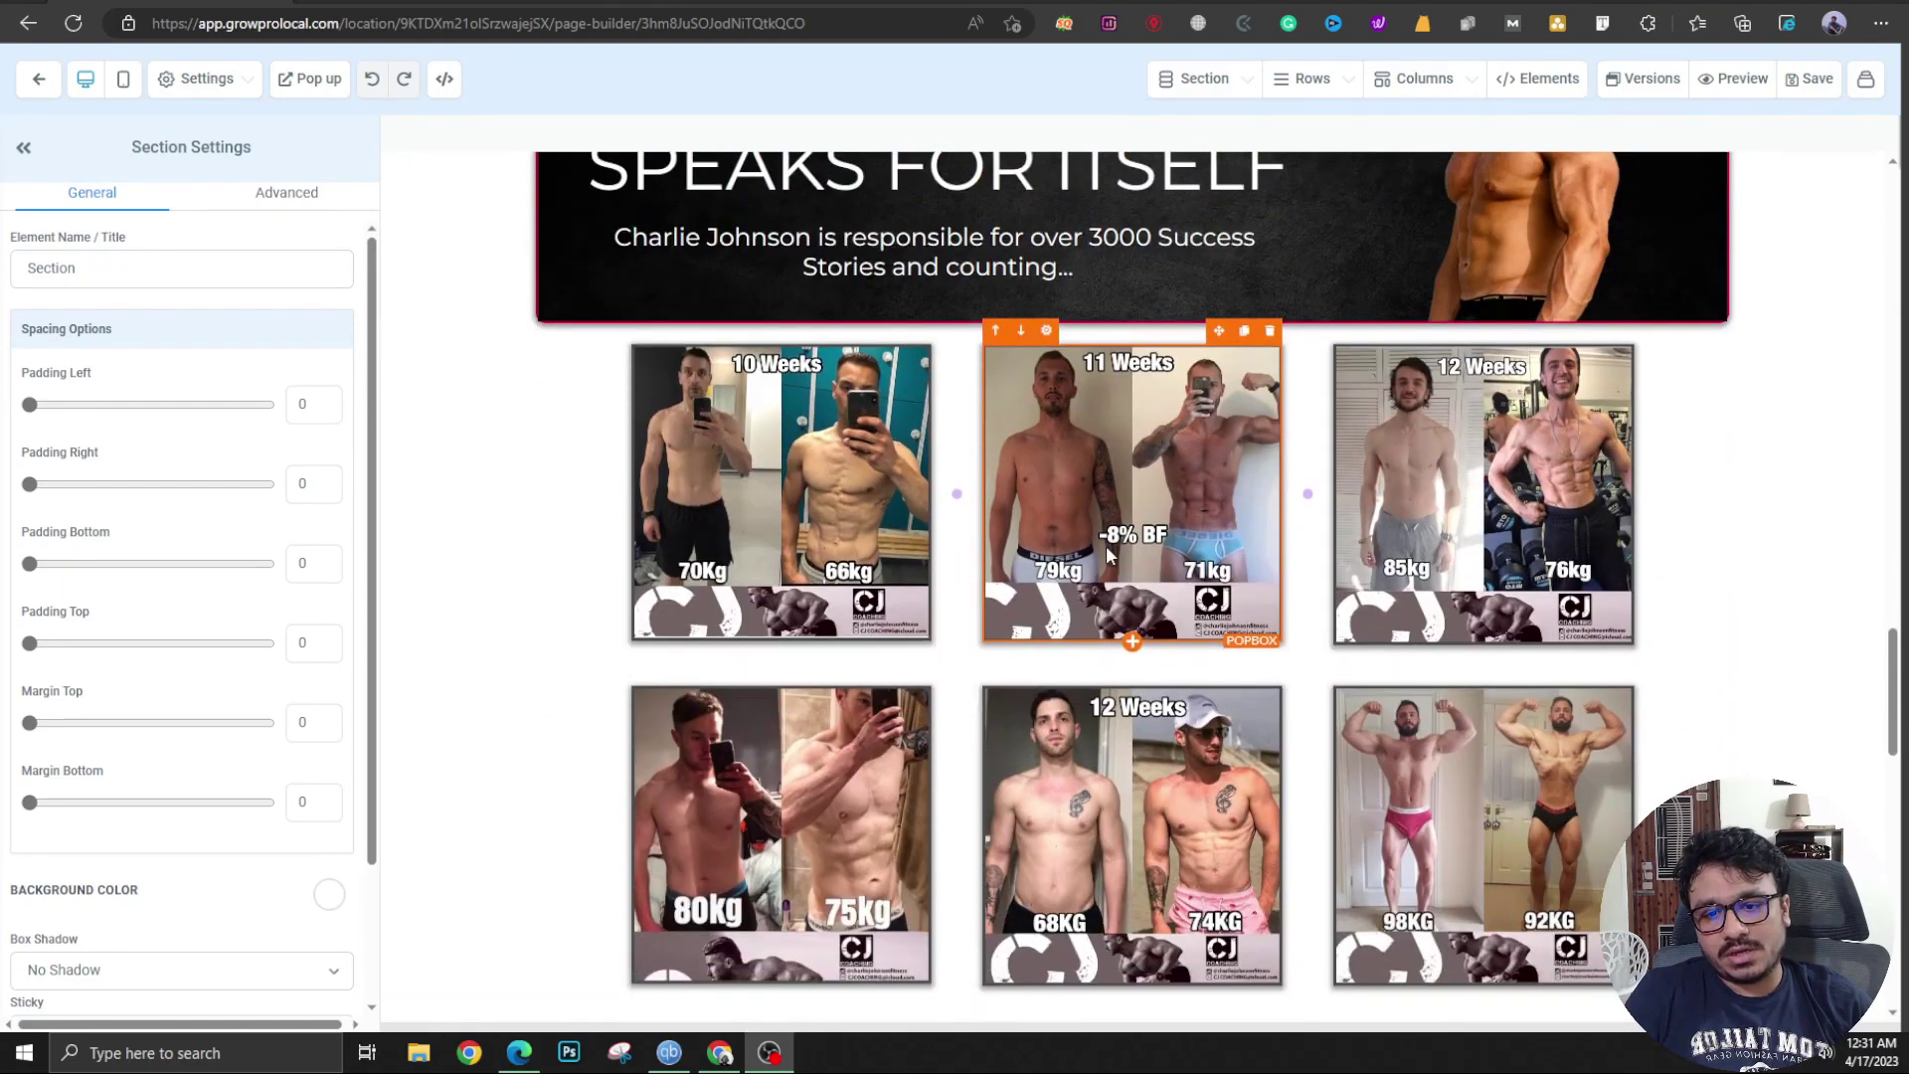
{"action": "scroll", "coordinate": [1104, 544], "scroll_direction": "down", "scroll_amount": 2}
{"action": "scroll", "coordinate": [1133, 598], "scroll_direction": "down", "scroll_amount": 4}
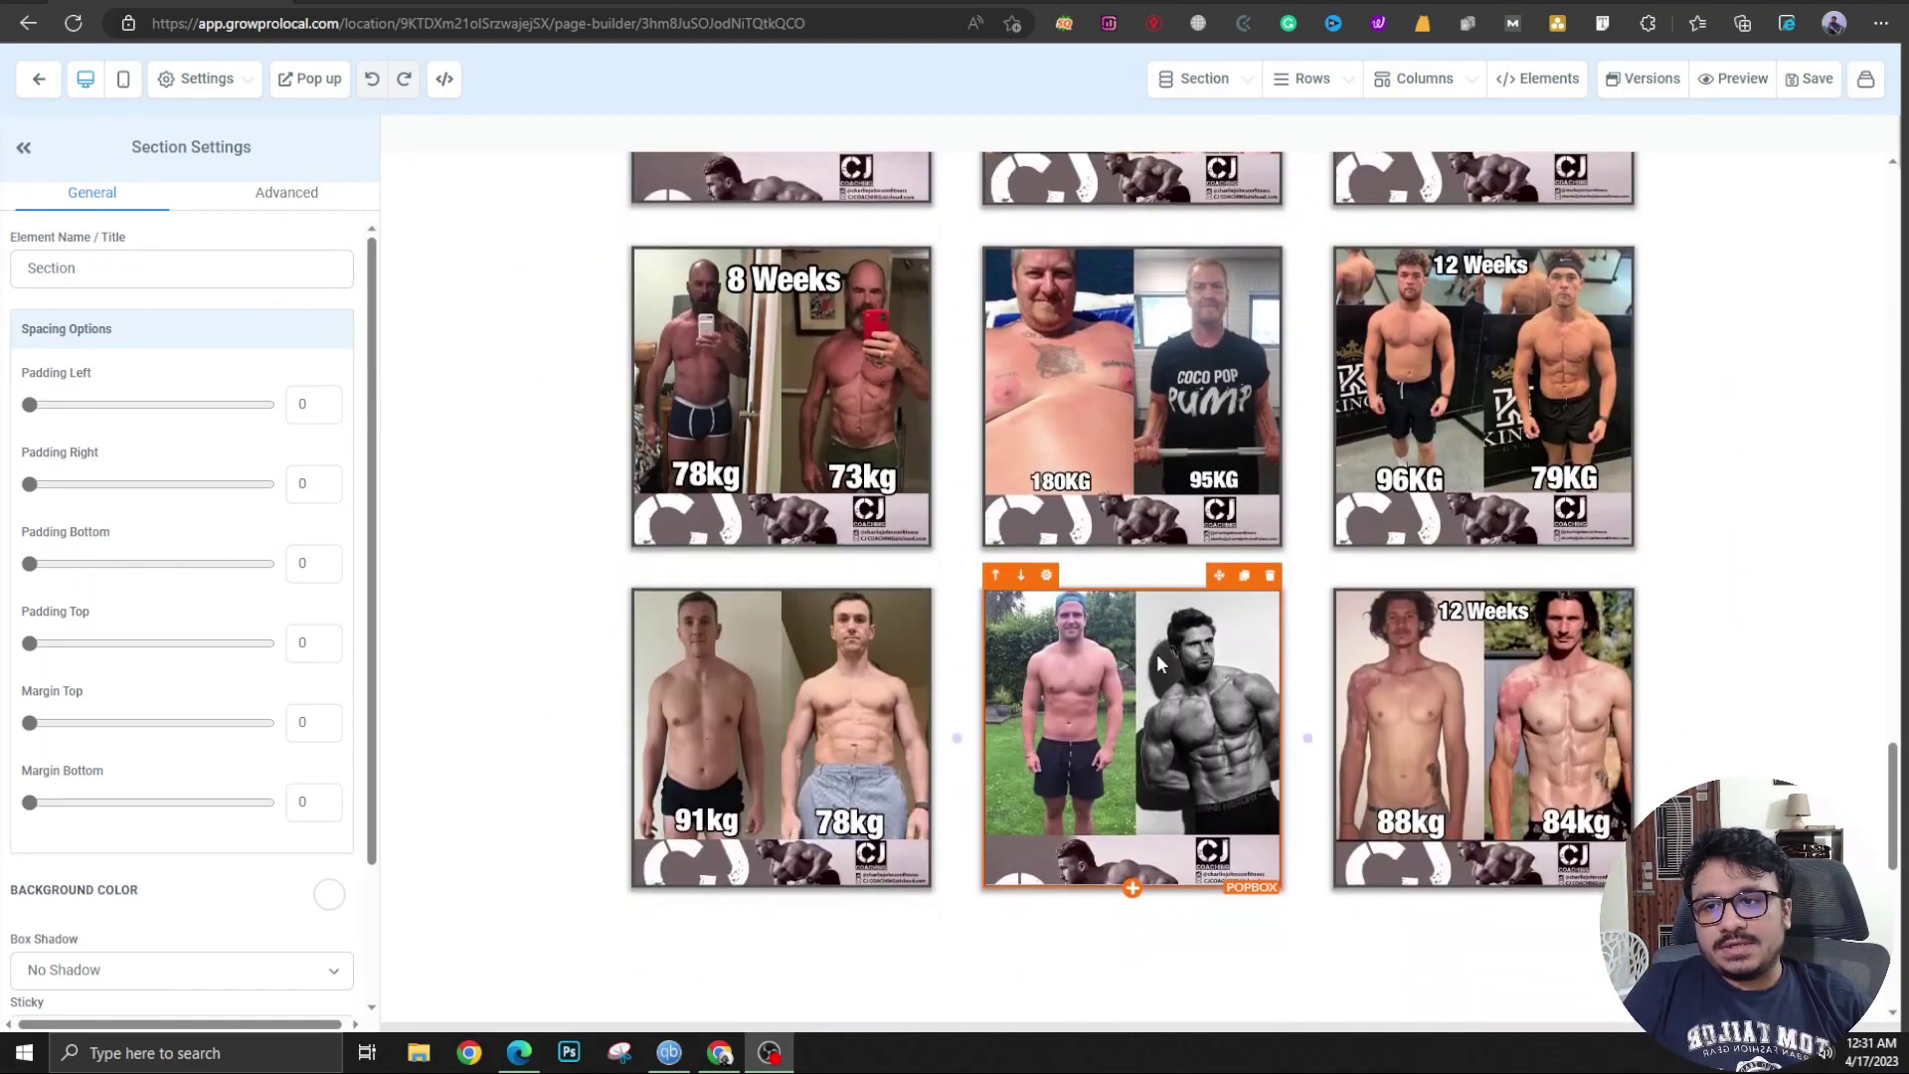
{"action": "left_click", "coordinate": [25, 147]}
{"action": "scroll", "coordinate": [838, 624], "scroll_direction": "down", "scroll_amount": 5}
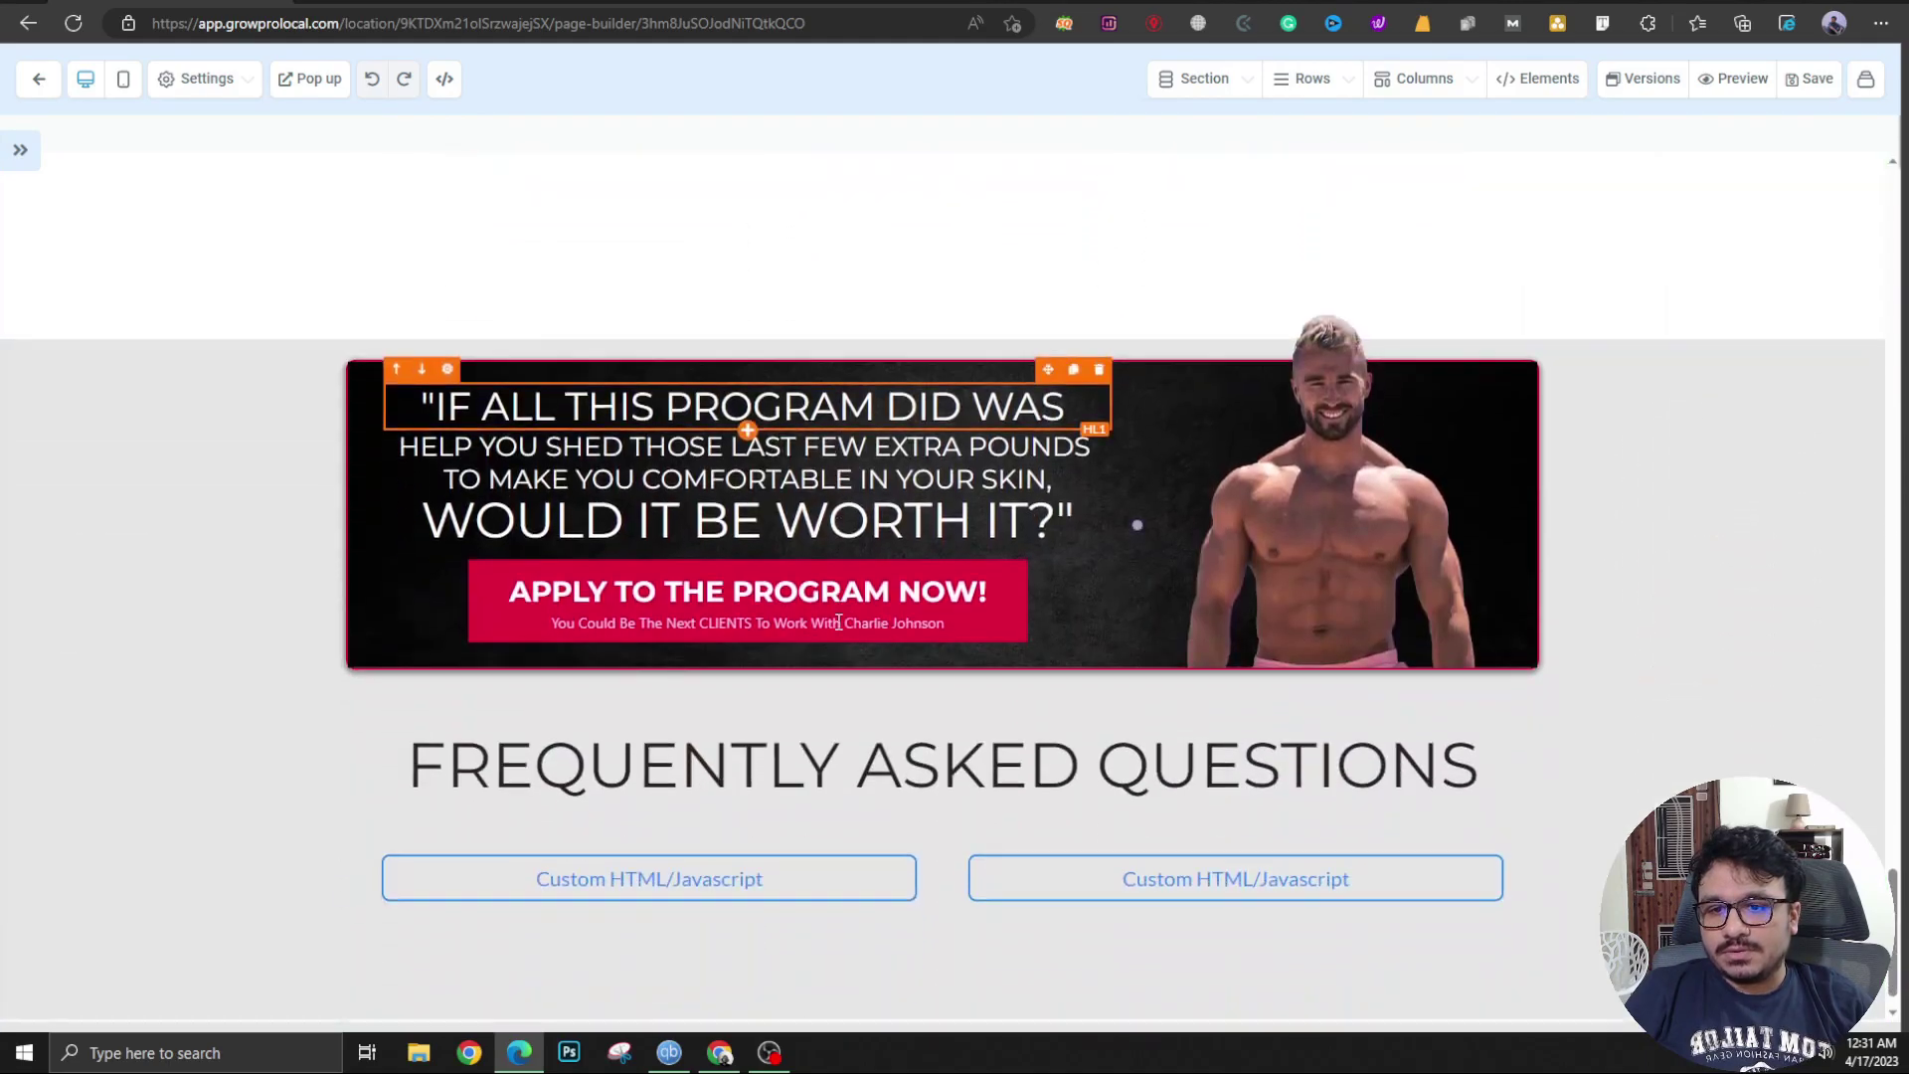
{"action": "scroll", "coordinate": [838, 624], "scroll_direction": "down", "scroll_amount": 1}
{"action": "scroll", "coordinate": [828, 671], "scroll_direction": "up", "scroll_amount": 5}
{"action": "scroll", "coordinate": [823, 729], "scroll_direction": "up", "scroll_amount": 5}
{"action": "scroll", "coordinate": [816, 702], "scroll_direction": "up", "scroll_amount": 5}
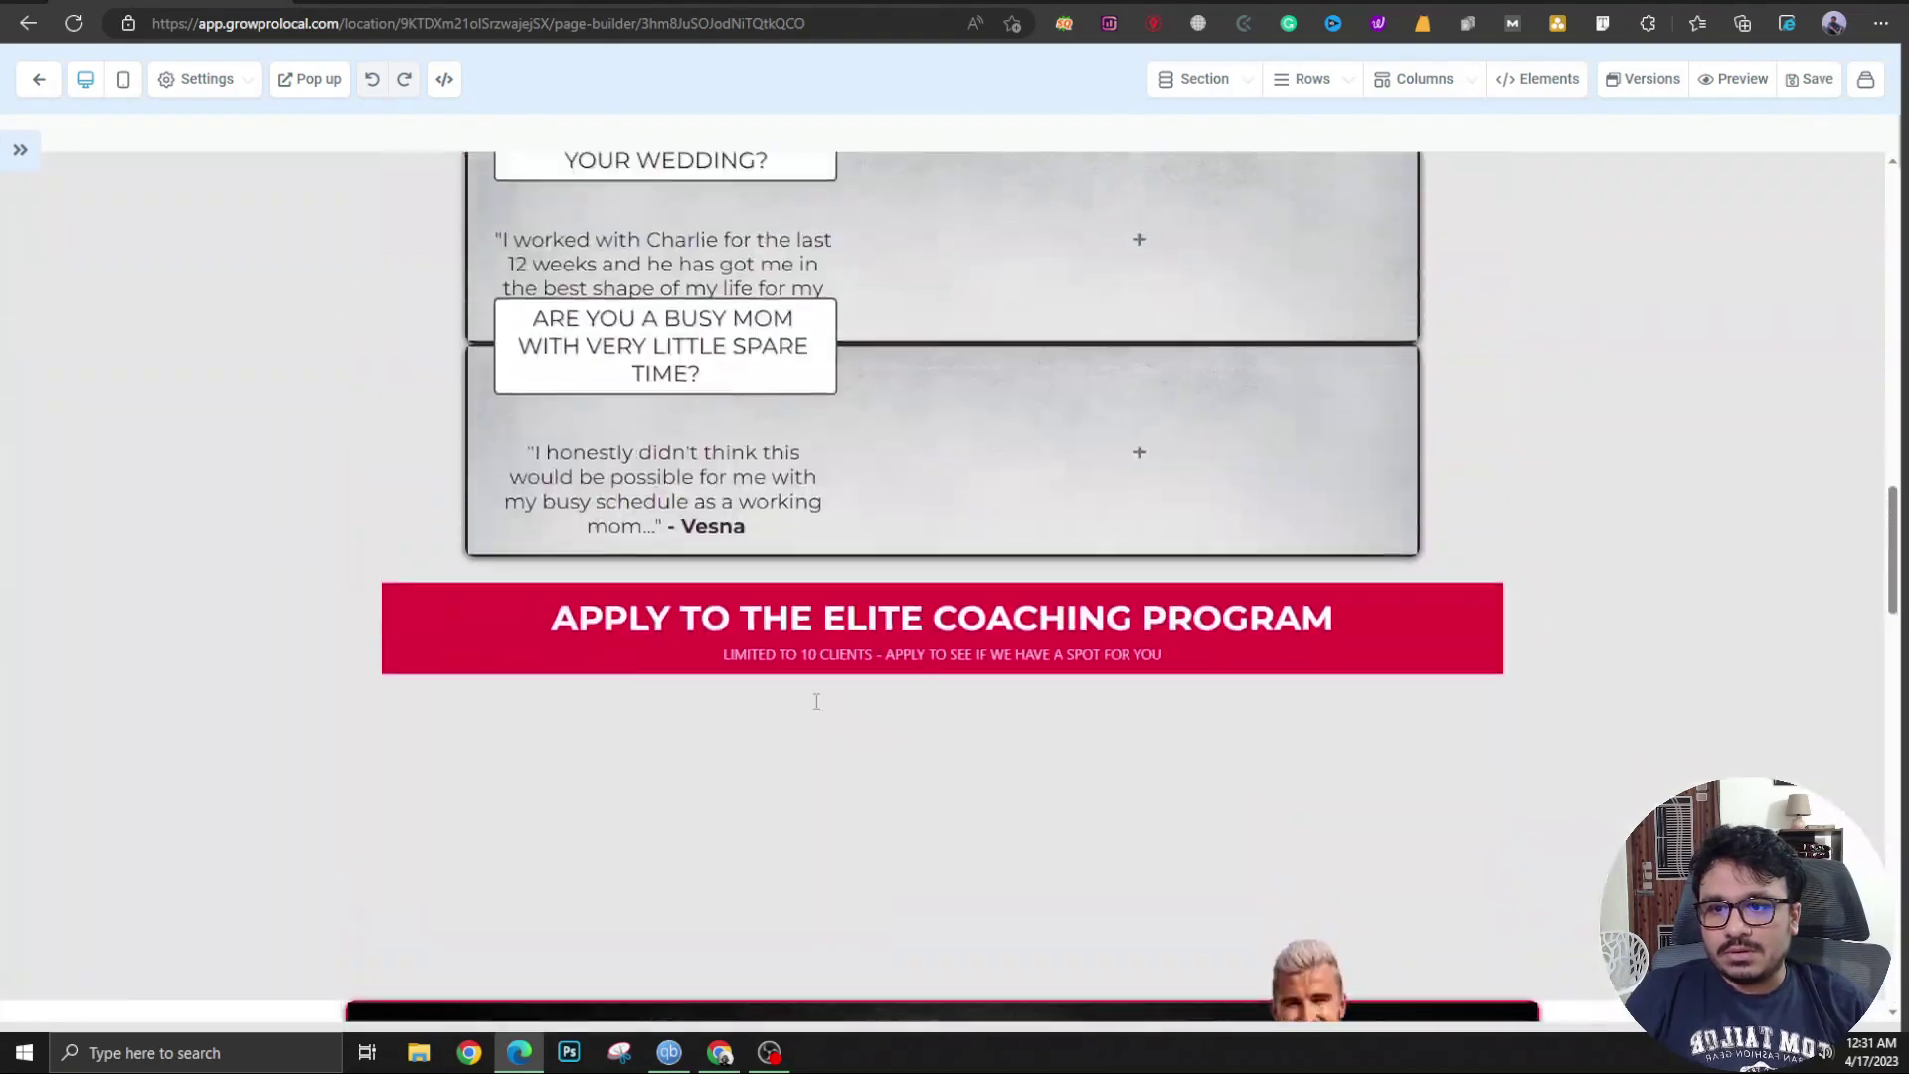
{"action": "scroll", "coordinate": [817, 702], "scroll_direction": "up", "scroll_amount": 3}
{"action": "scroll", "coordinate": [816, 702], "scroll_direction": "up", "scroll_amount": 5}
{"action": "left_click", "coordinate": [461, 257]}
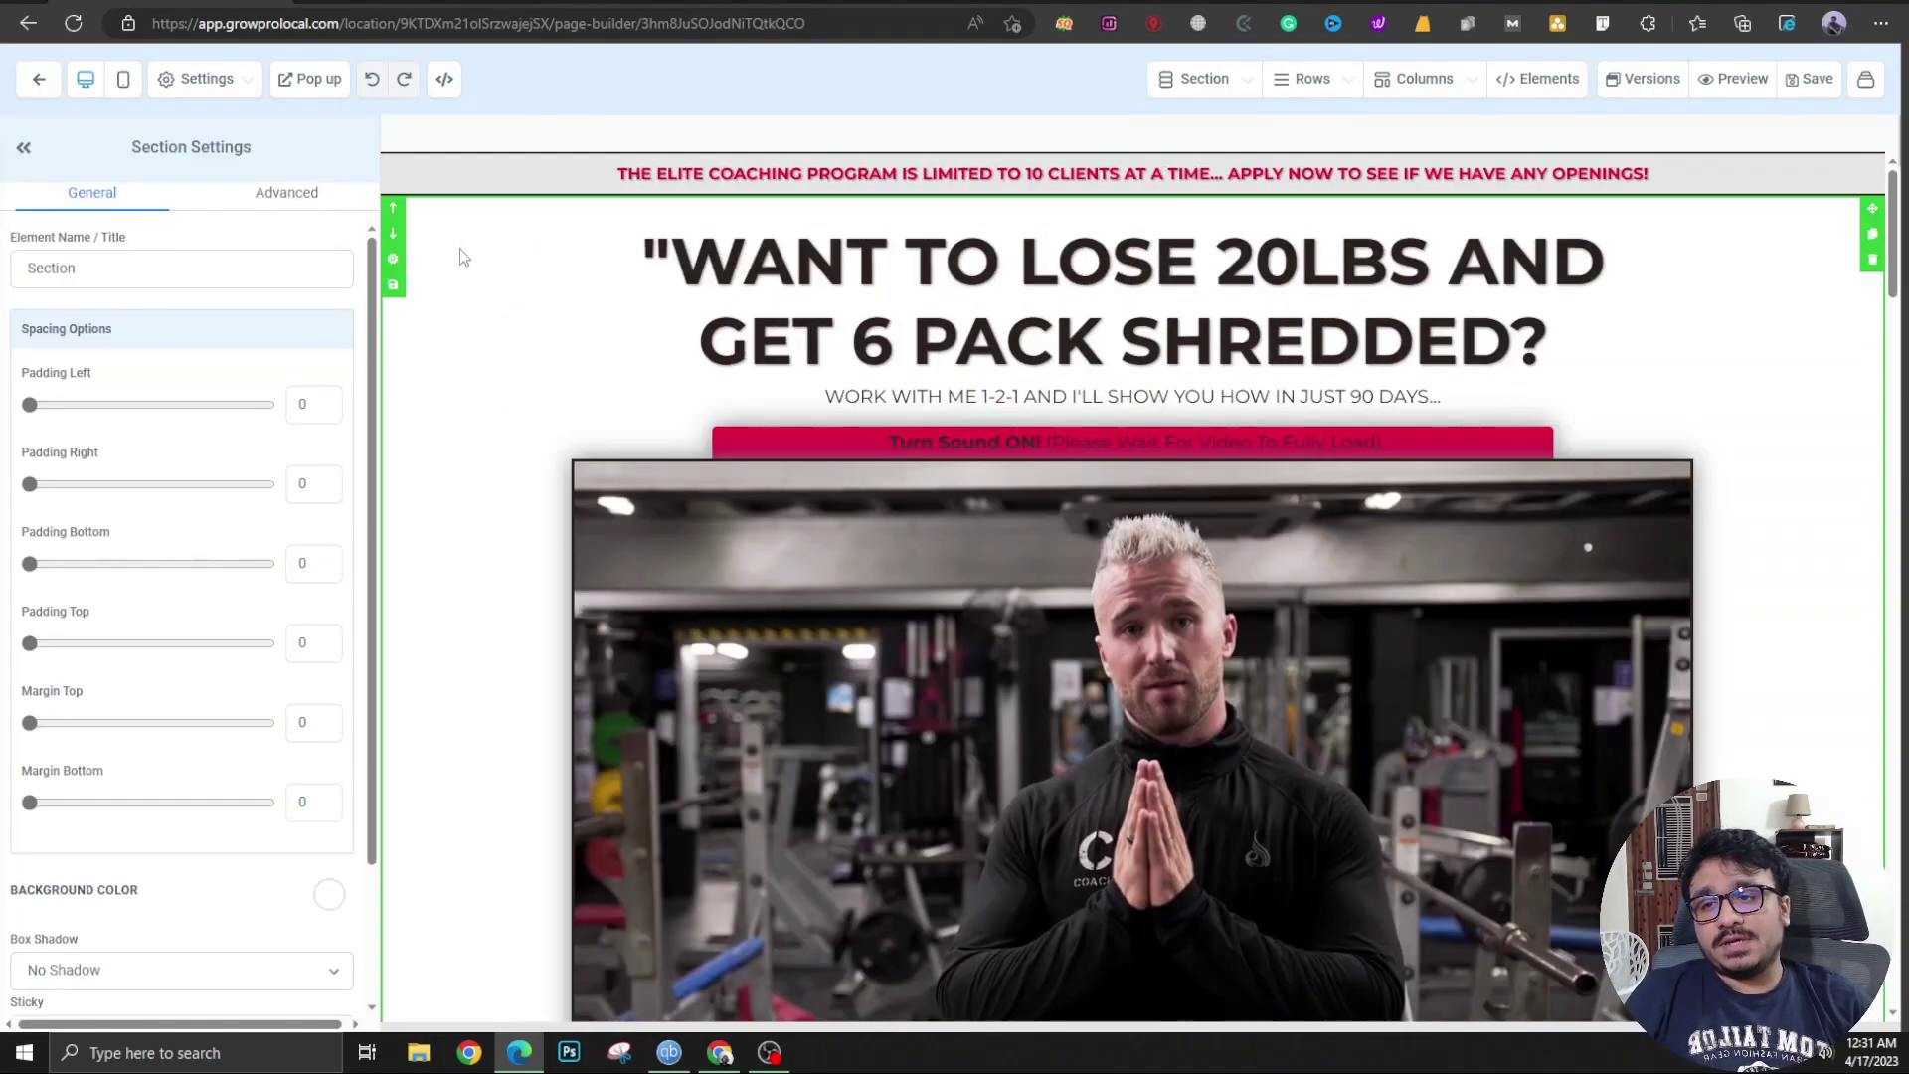